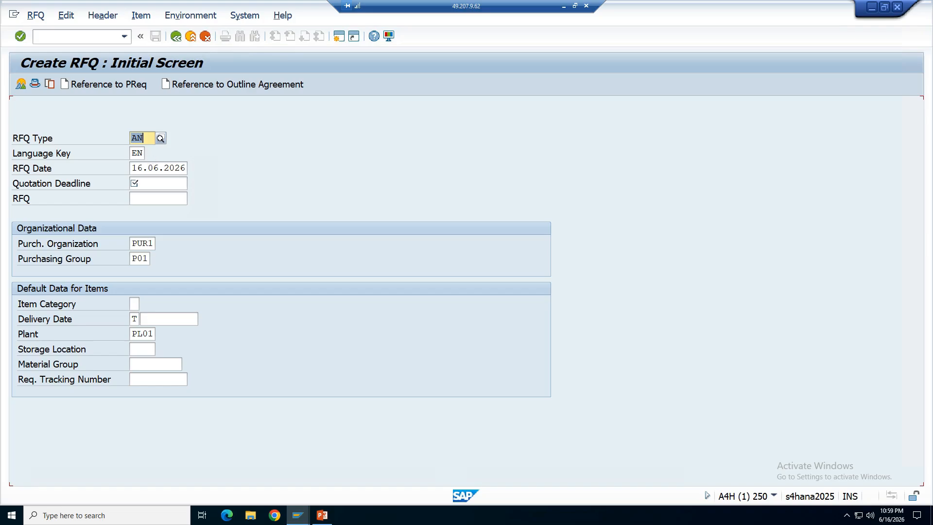
Set the RFQ's quotation deadline to 16.06.2026 and continue to the item overview.
click(145, 138)
click(156, 184)
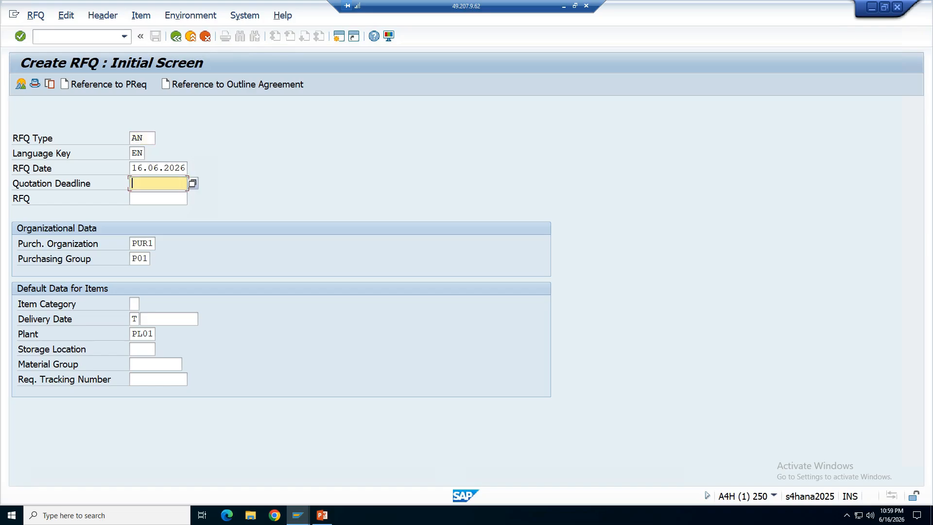
click(157, 197)
key(Return)
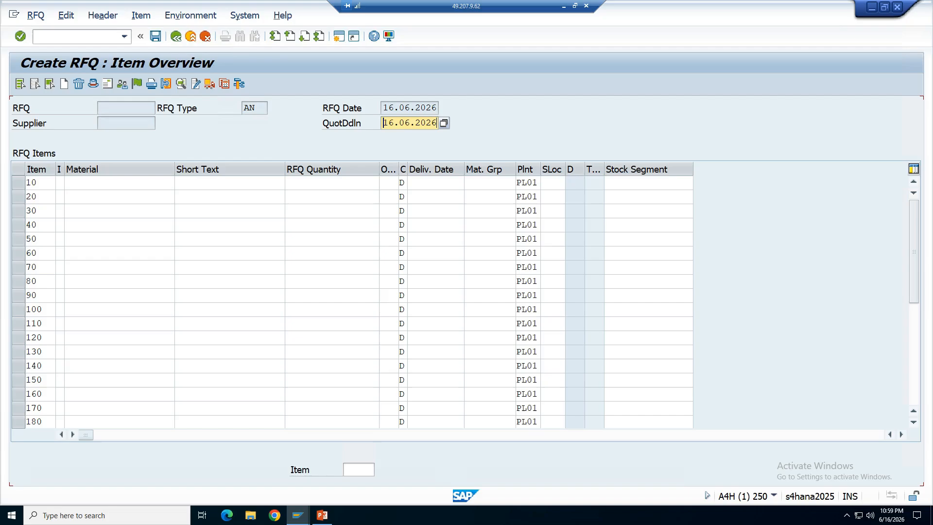
Enter material M100 with an RFQ quantity of 100 as item 10.
click(119, 183)
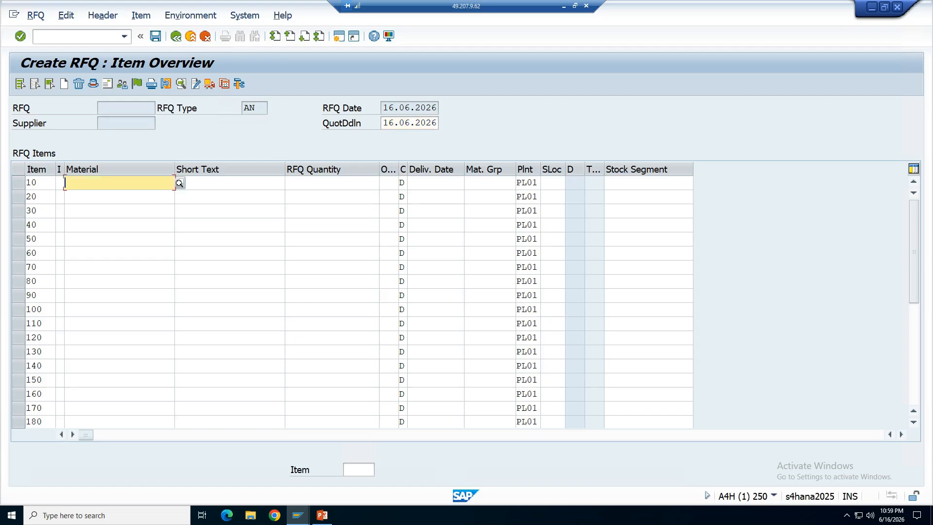
text(M)
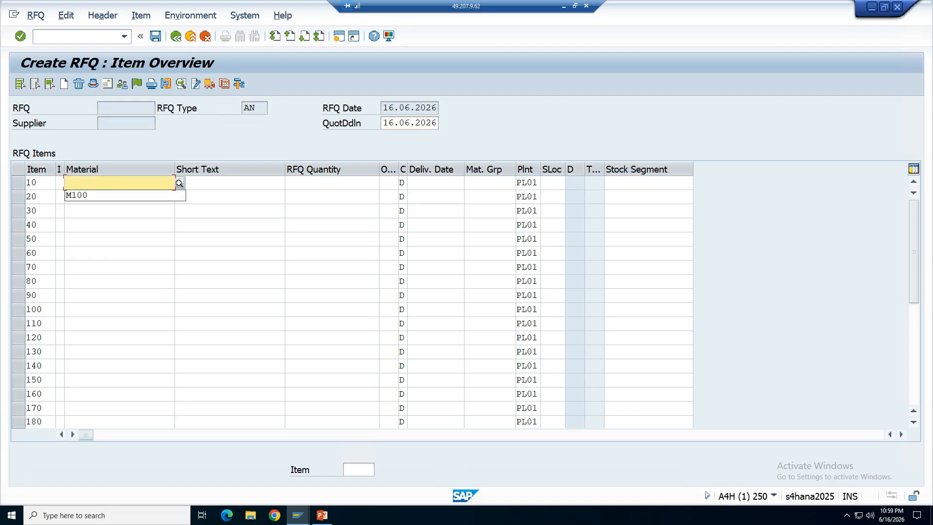
click(93, 194)
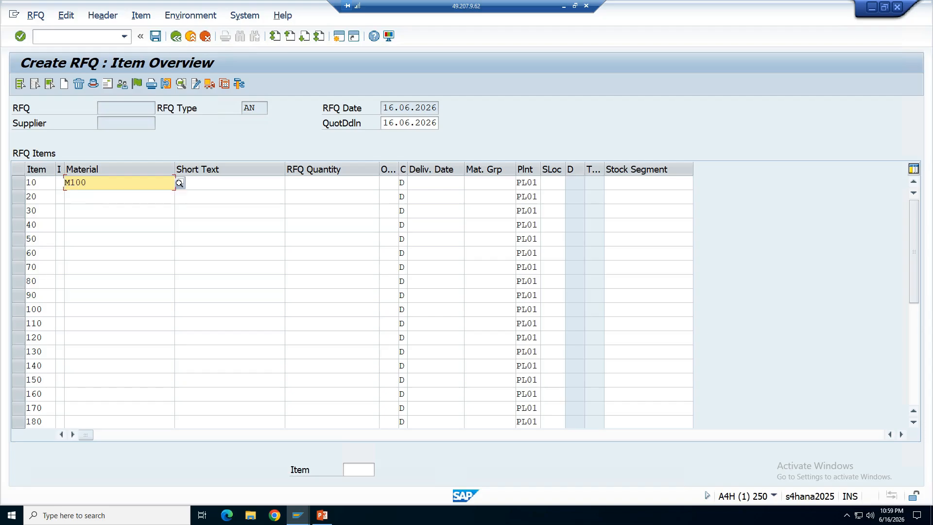
click(332, 182)
key(Return)
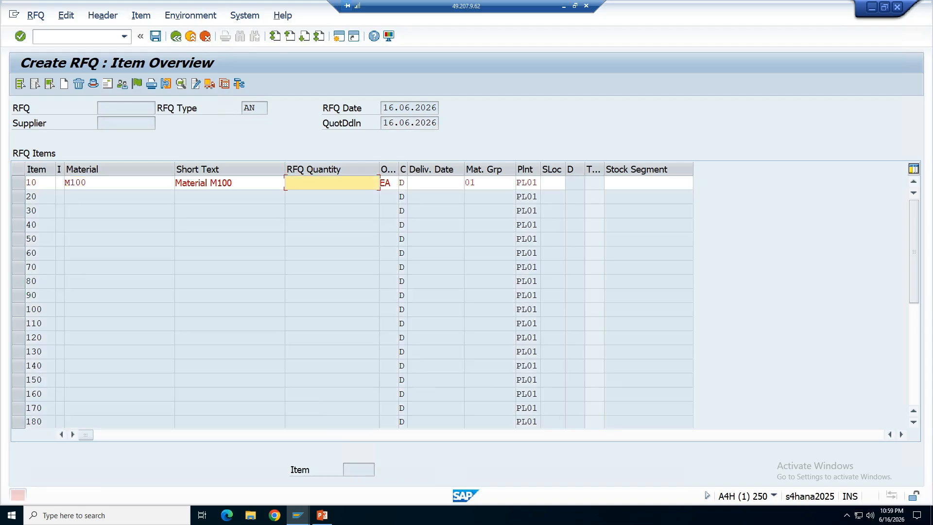
click(314, 196)
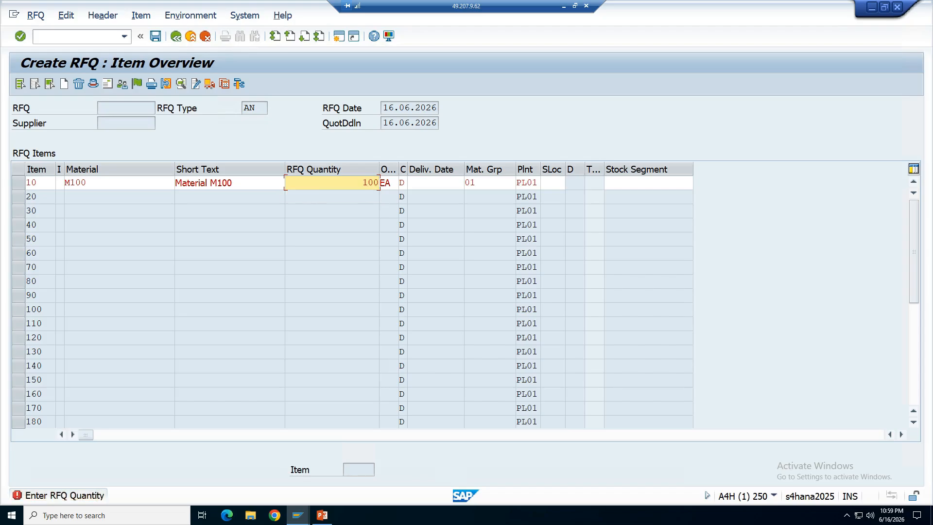
key(Return)
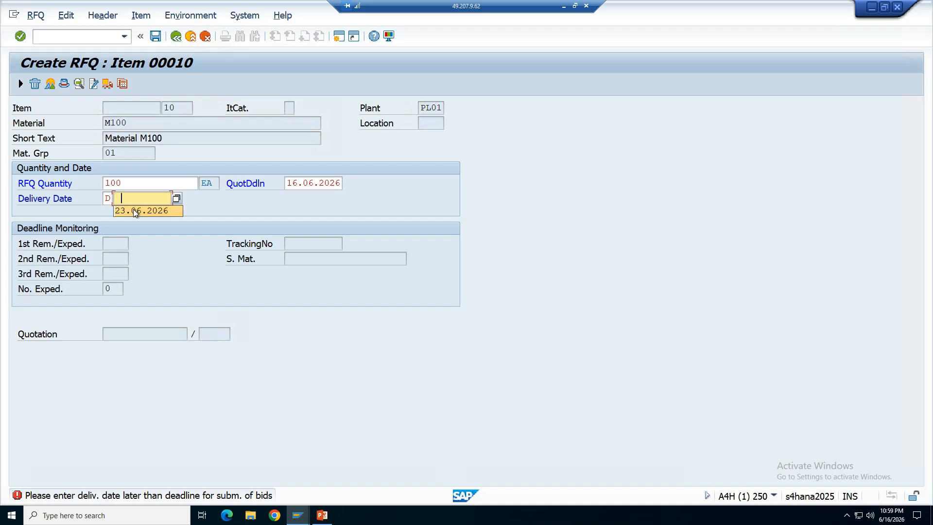
Set item 10's delivery date to 23.06.2026 and confirm the item data.
click(133, 209)
key(Return)
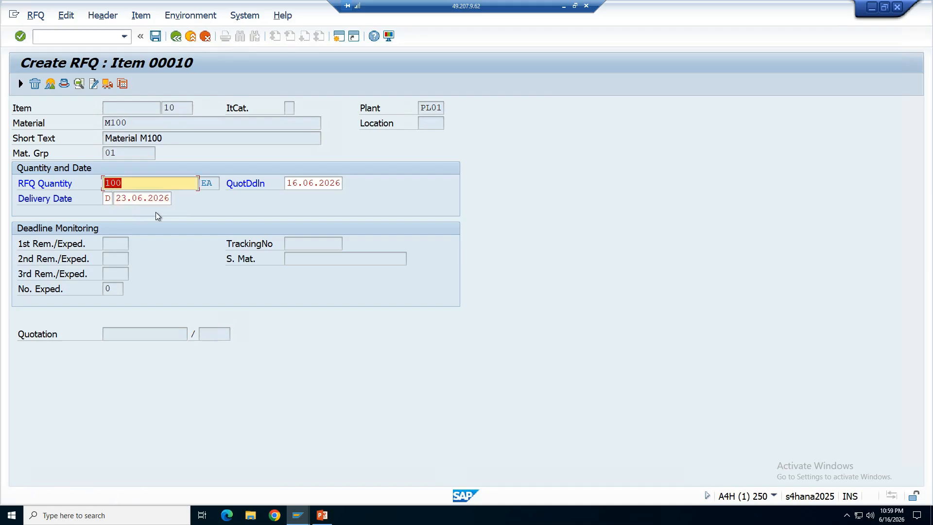
key(Return)
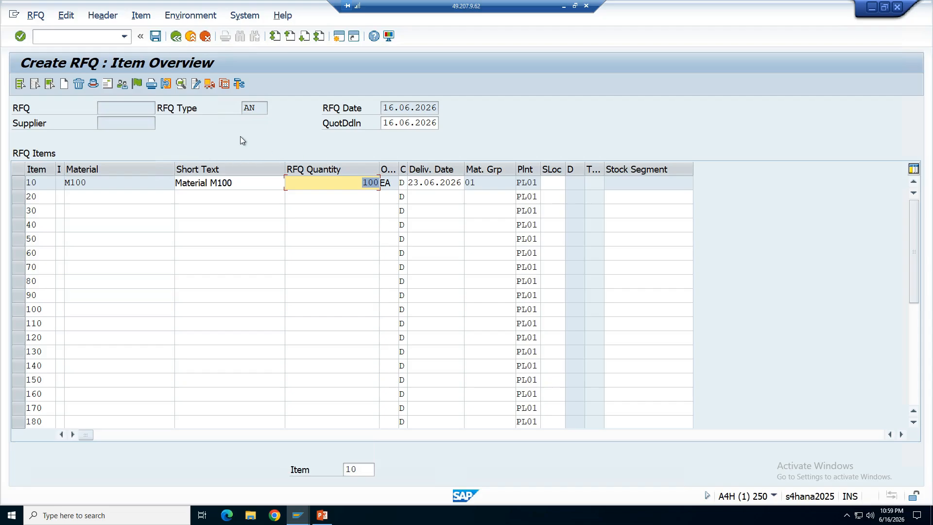
Enter collective number CN1 in the RFQ header data and return to the item overview without saving.
click(93, 86)
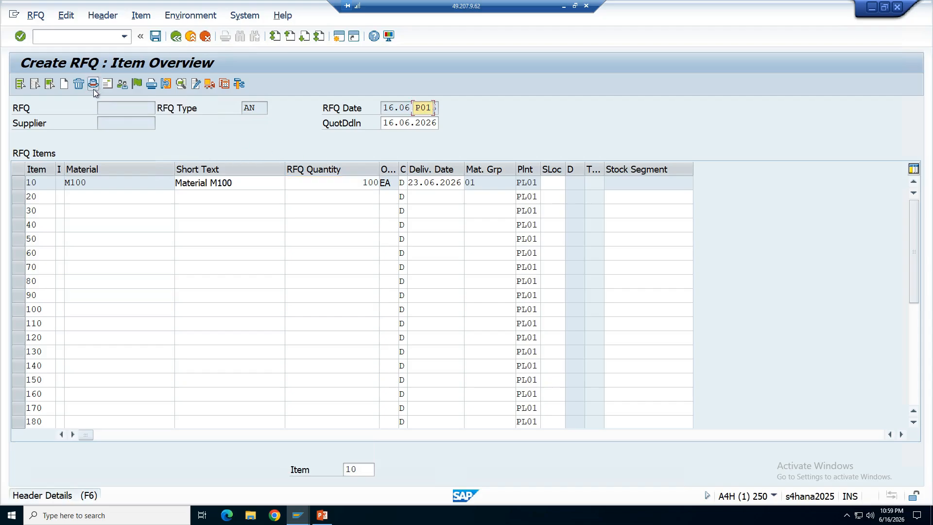
click(409, 183)
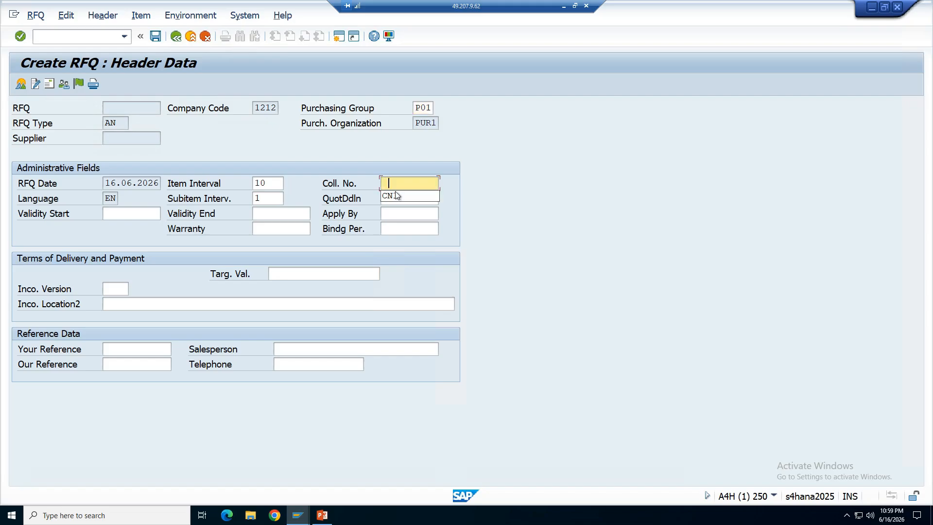
text(CN1)
key(Return)
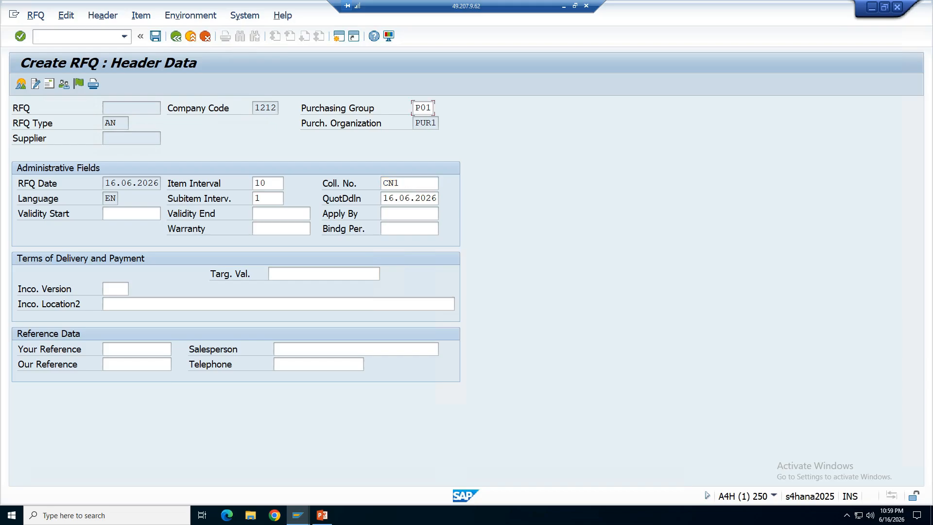
click(176, 37)
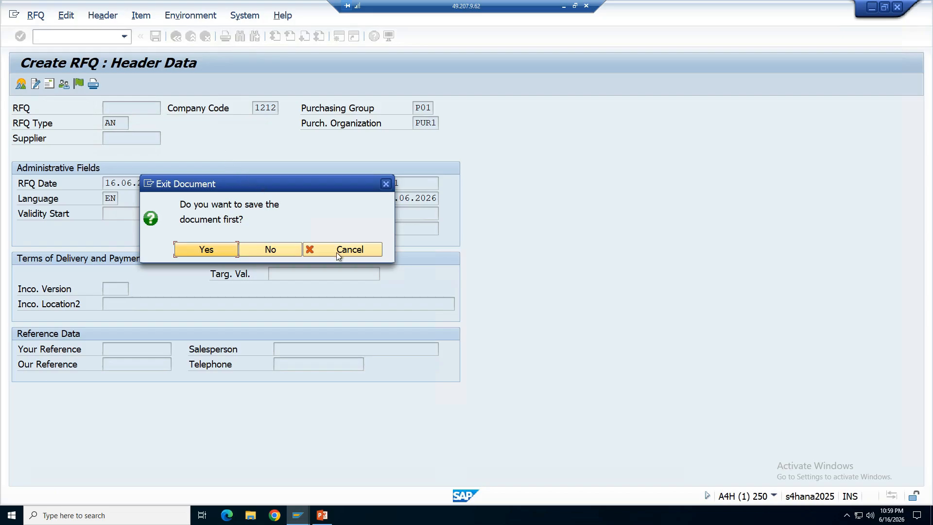
click(336, 248)
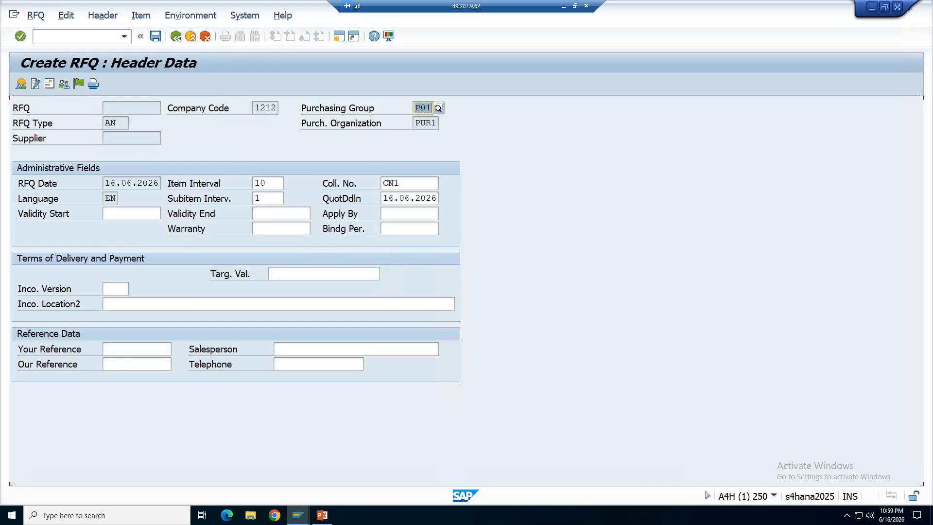
click(21, 83)
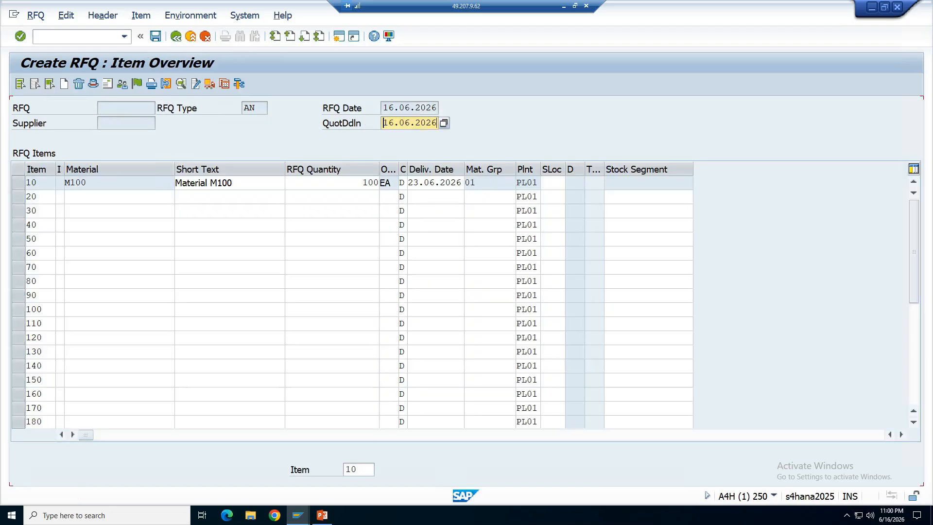
Review the details of item 10 and the RFQ header data, returning to the item overview.
click(17, 183)
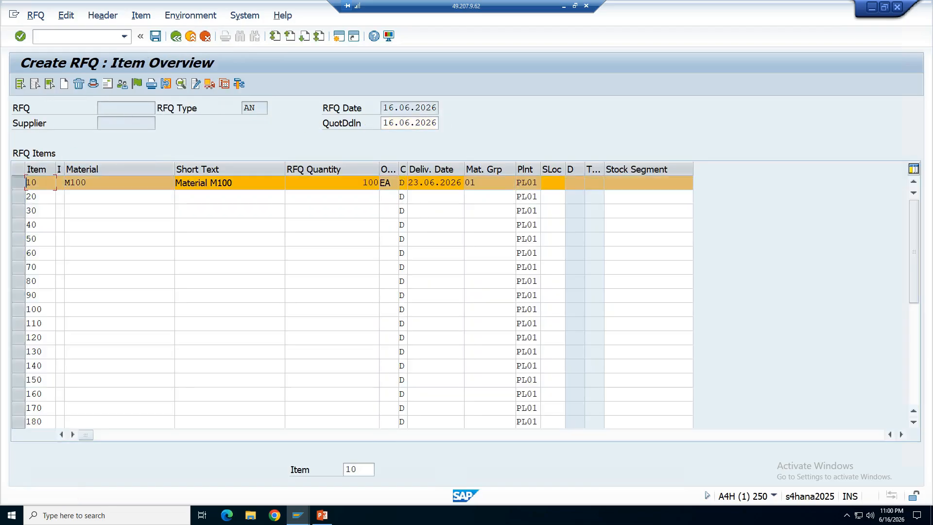
click(166, 84)
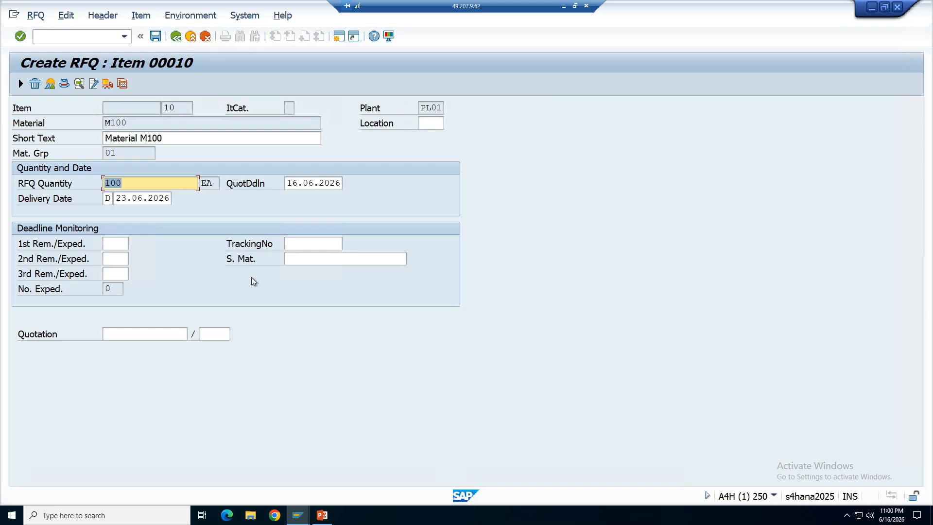
click(176, 36)
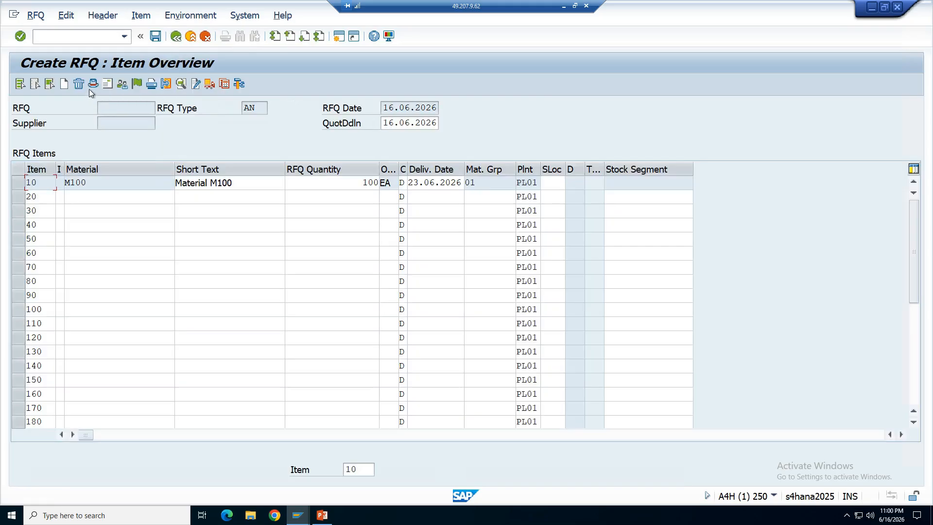
click(94, 82)
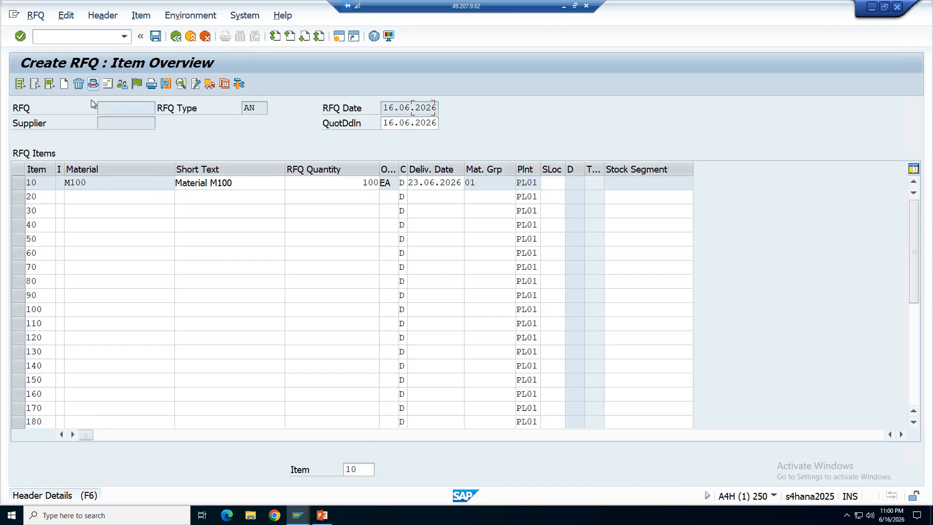
click(176, 36)
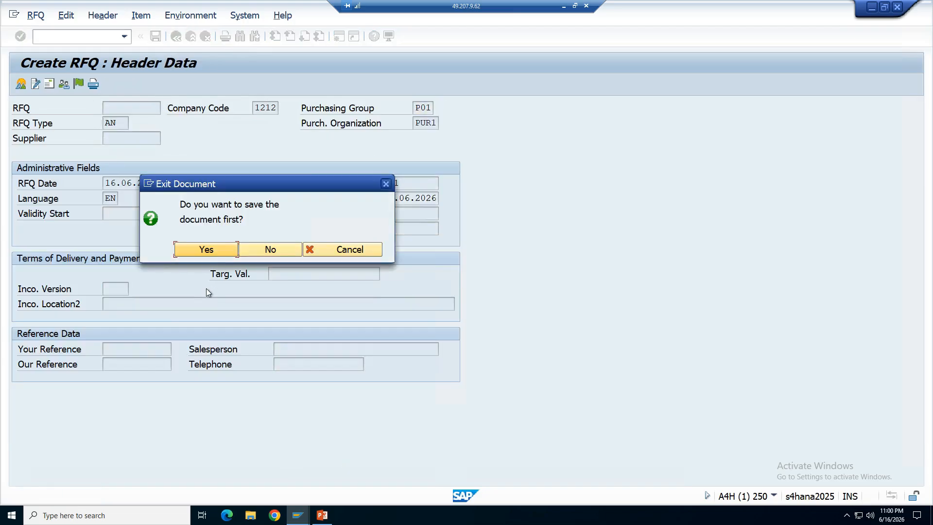
click(309, 249)
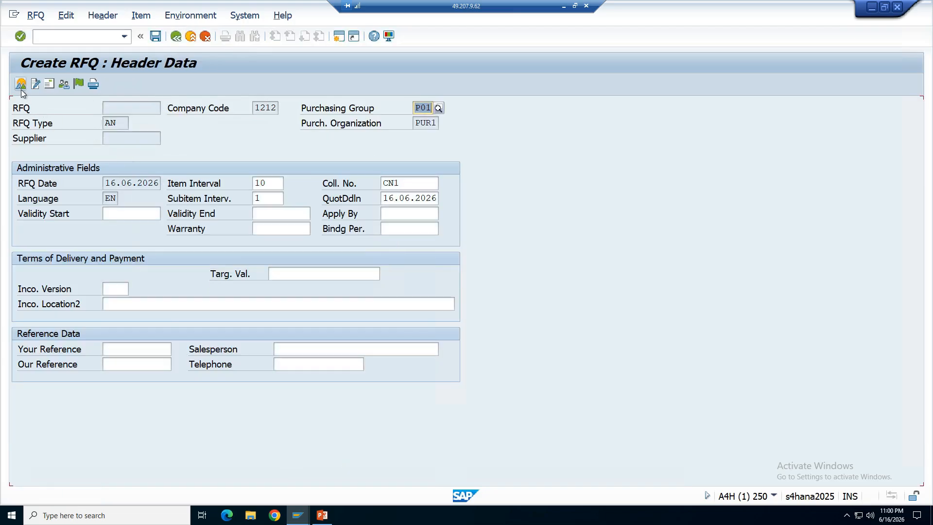
click(21, 84)
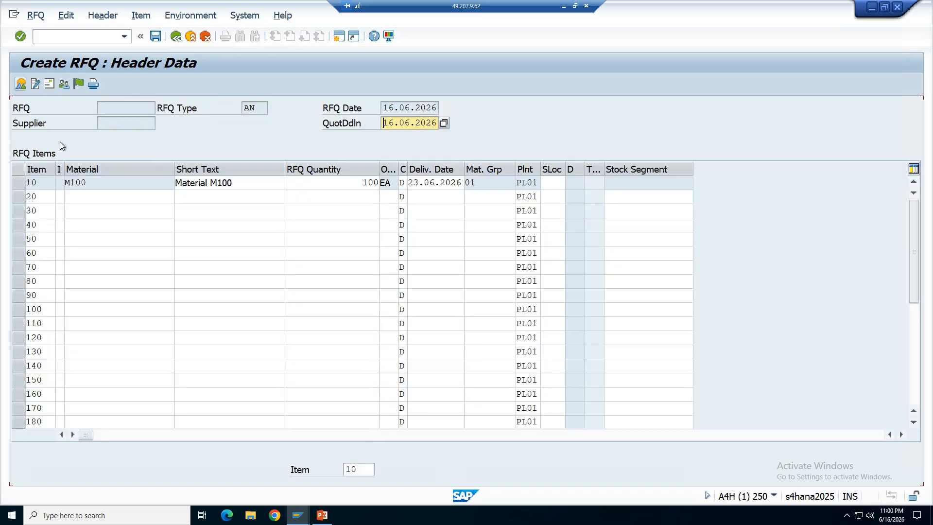
Assign Business Partner 1 (BP1) as supplier in the RFQ's supplier address and save the RFQ.
click(19, 184)
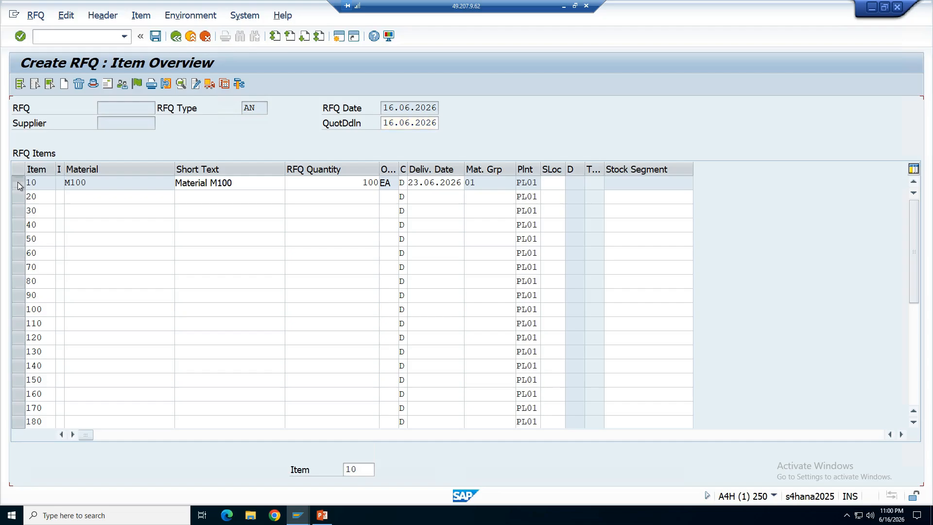
click(102, 16)
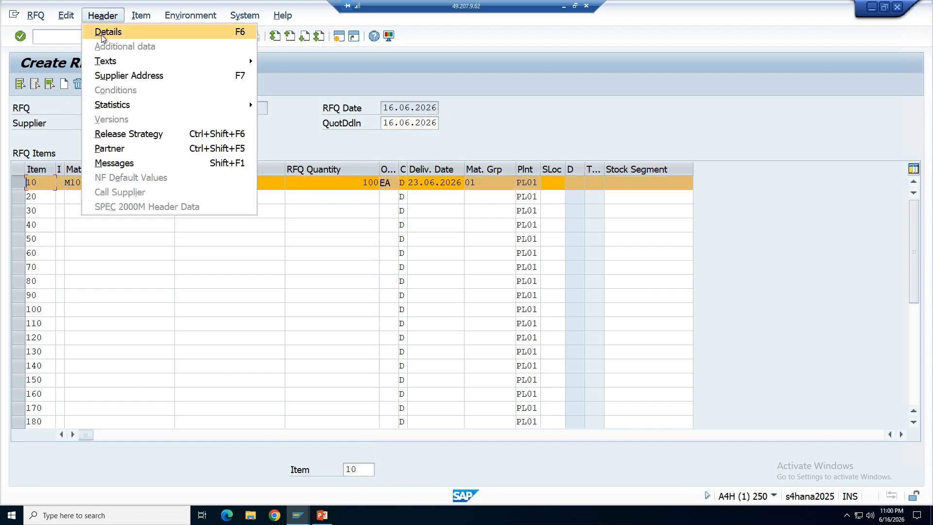
click(111, 81)
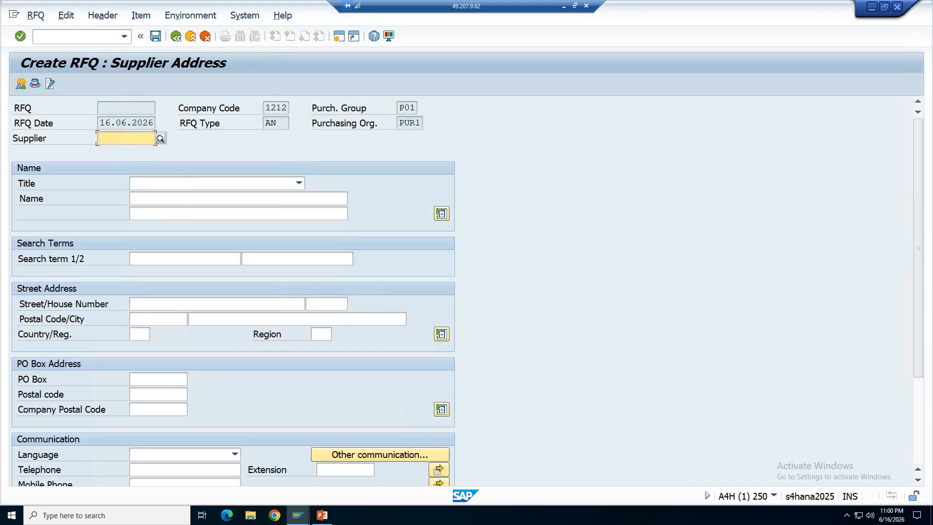
text(11)
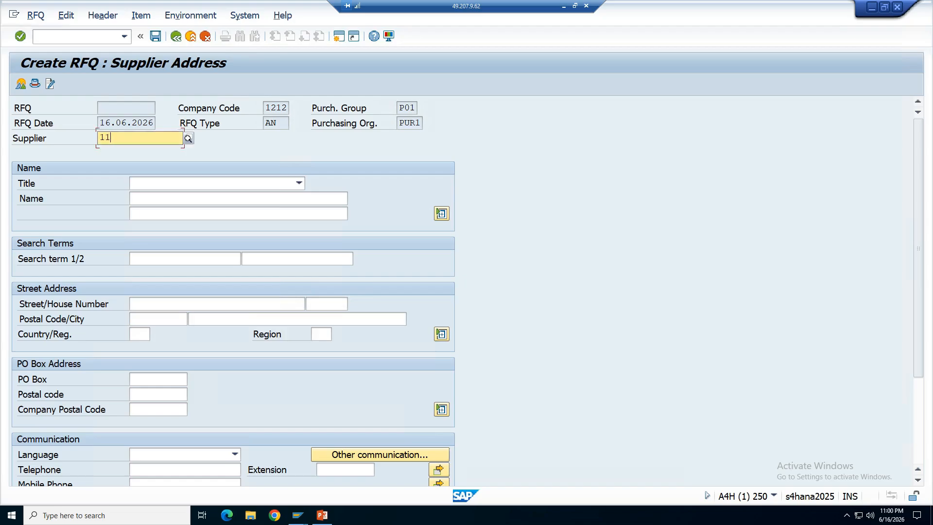
text(00000)
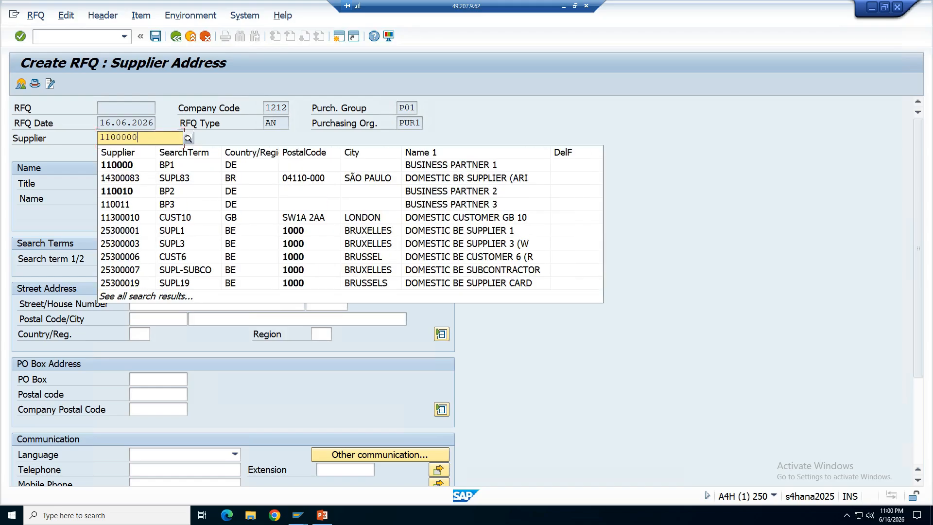
key(BackSpace)
click(124, 163)
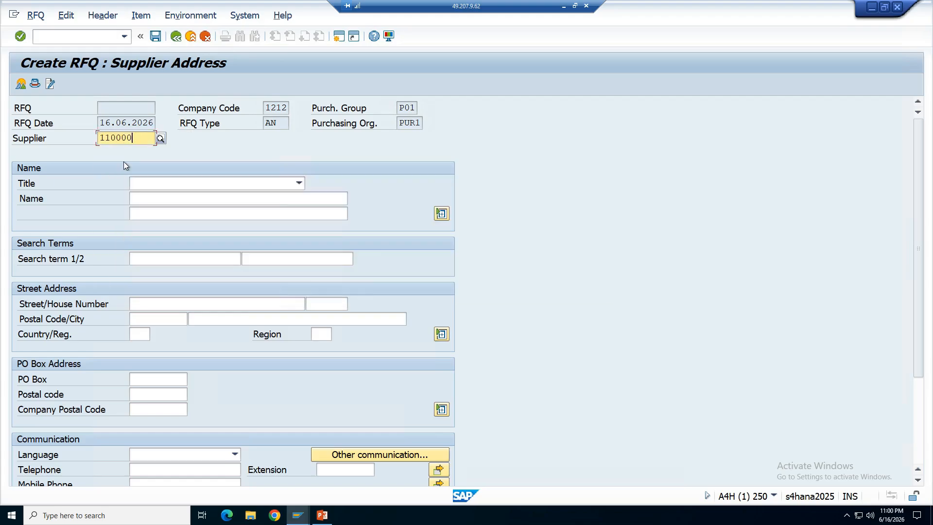
key(Return)
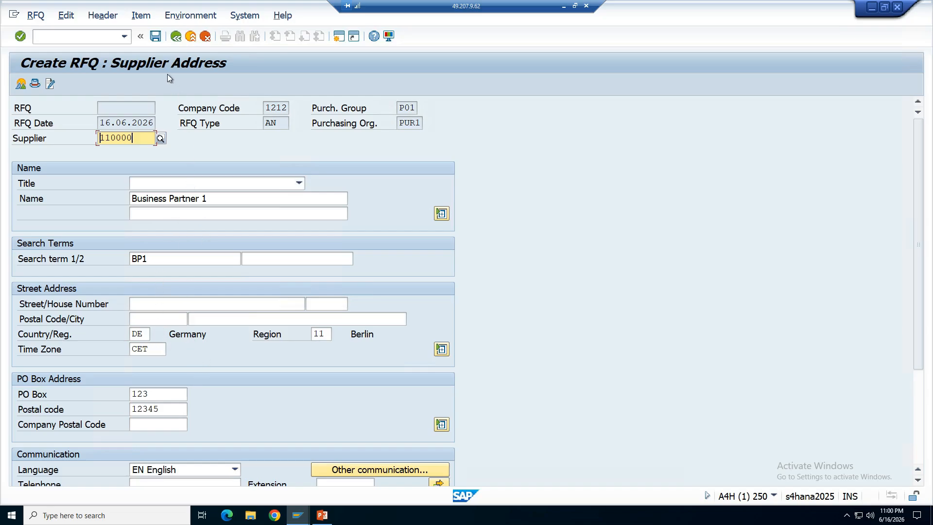
click(155, 38)
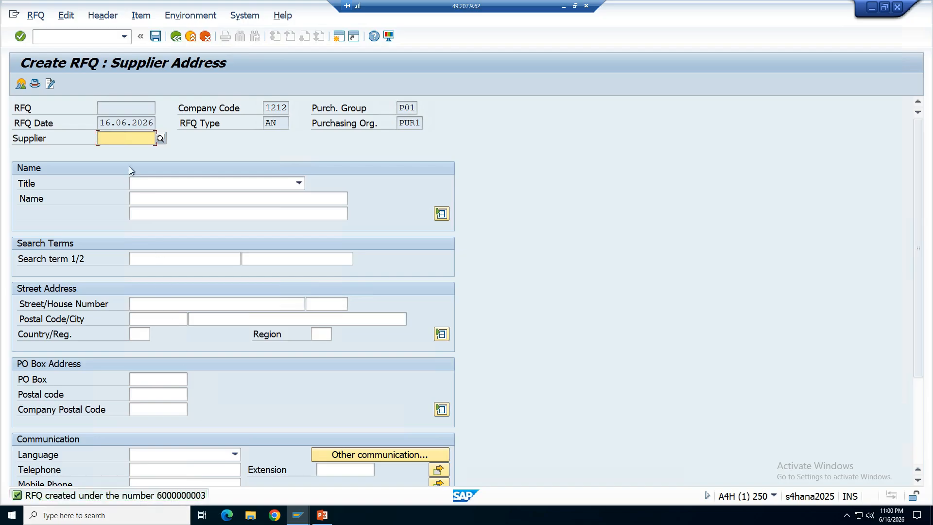
Assign Business Partner 2 (BP2) as supplier for the next RFQ and save it.
text(1)
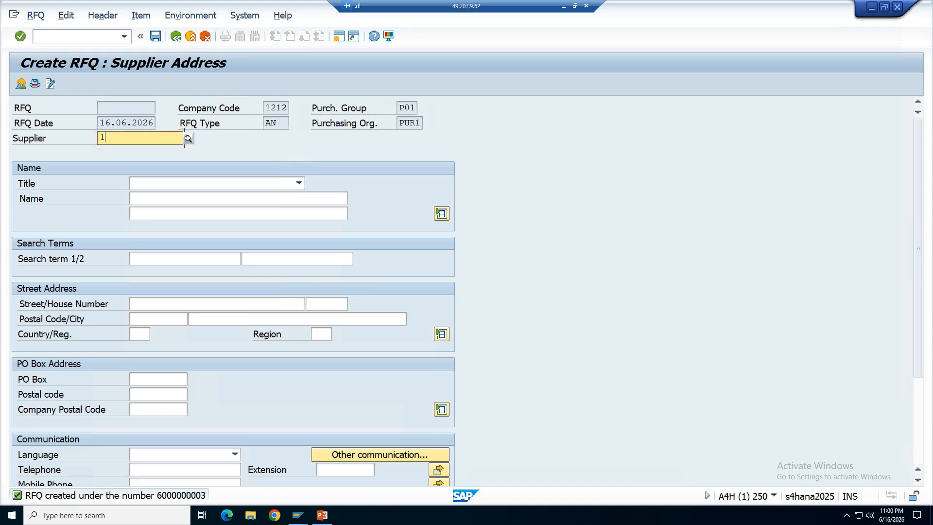
text(10010)
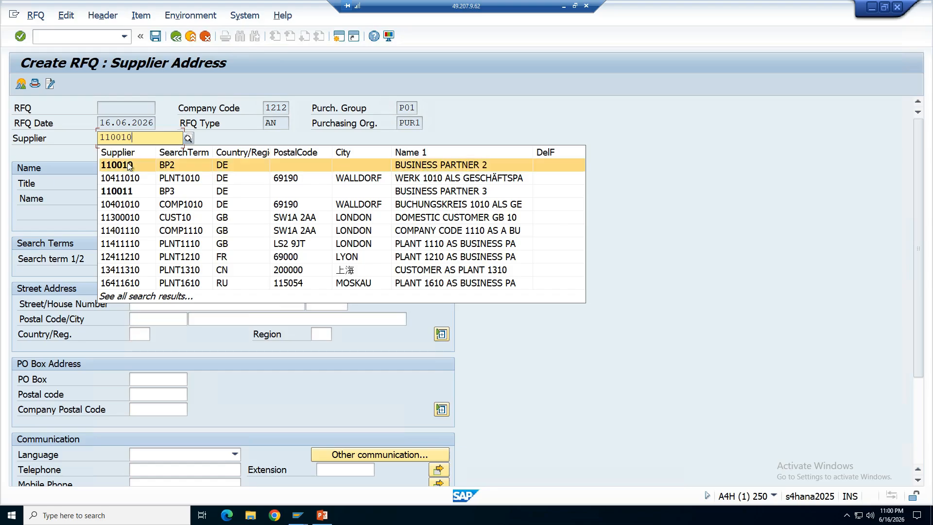
click(127, 165)
key(Return)
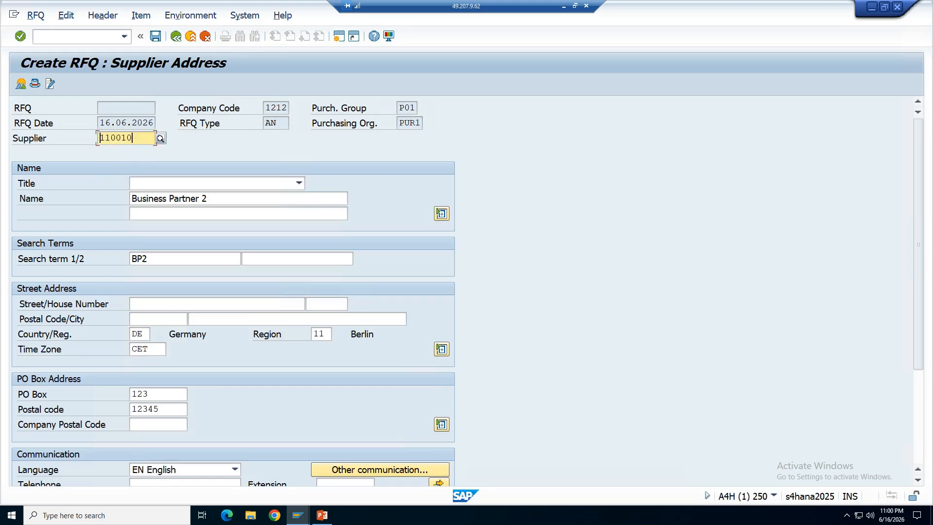
click(157, 39)
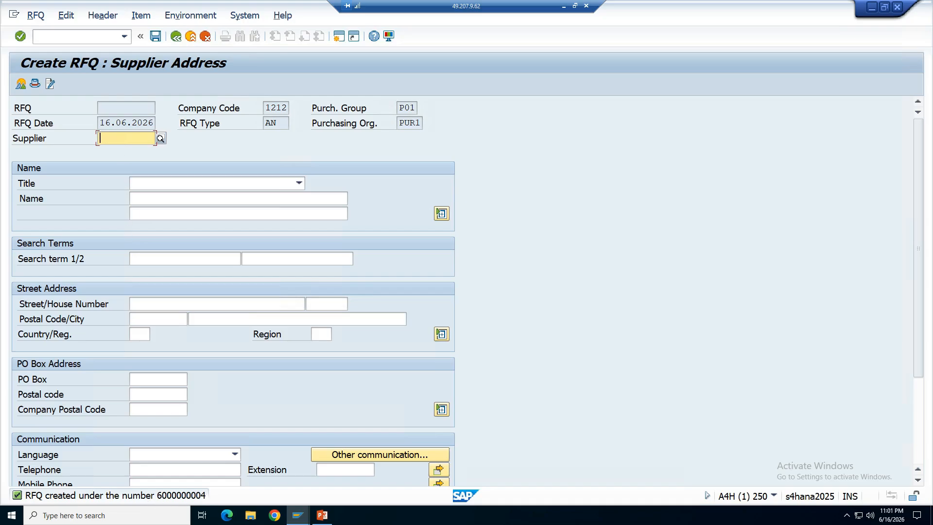
Assign Business Partner 3 (BP3) as supplier for the next RFQ, save it and leave RFQ creation.
text(1100)
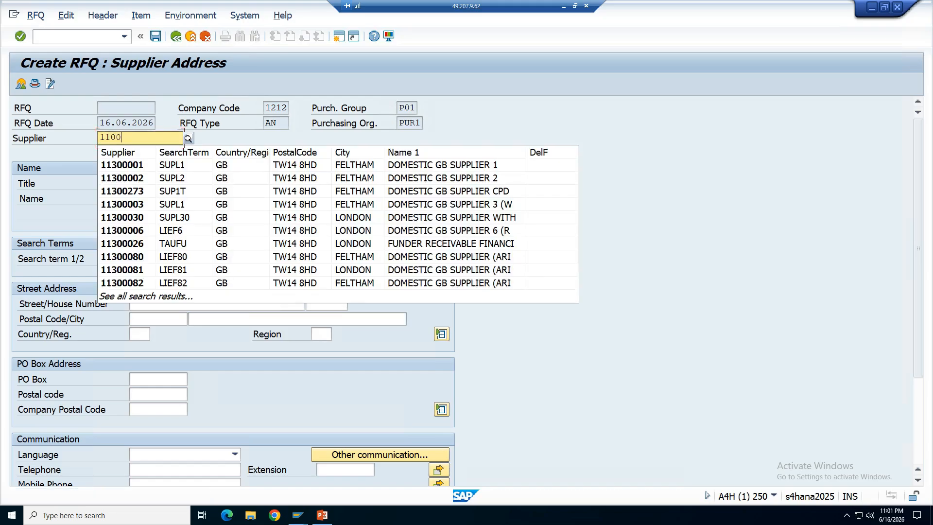
text(11)
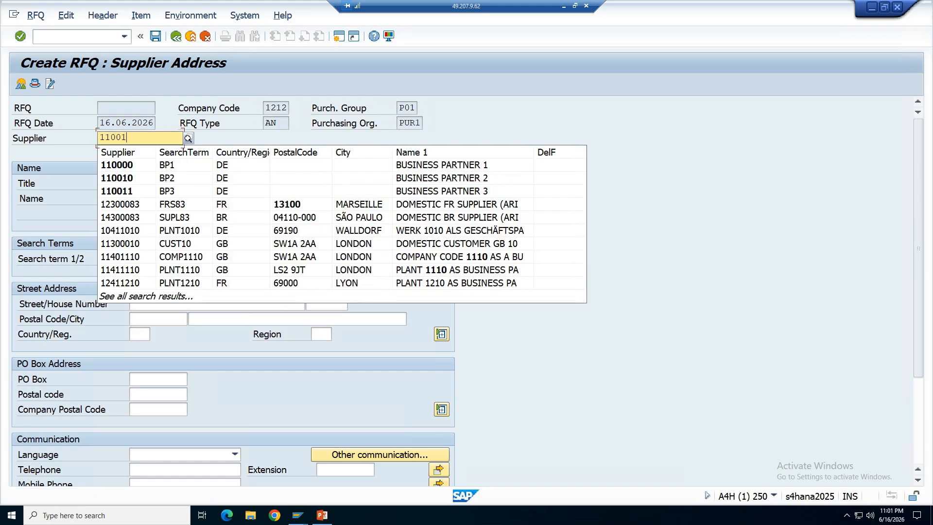
click(129, 163)
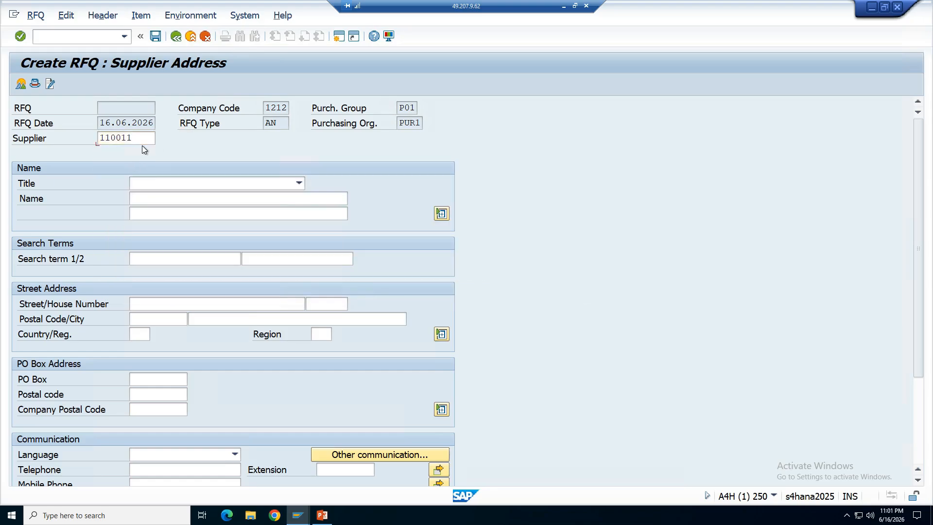
key(Return)
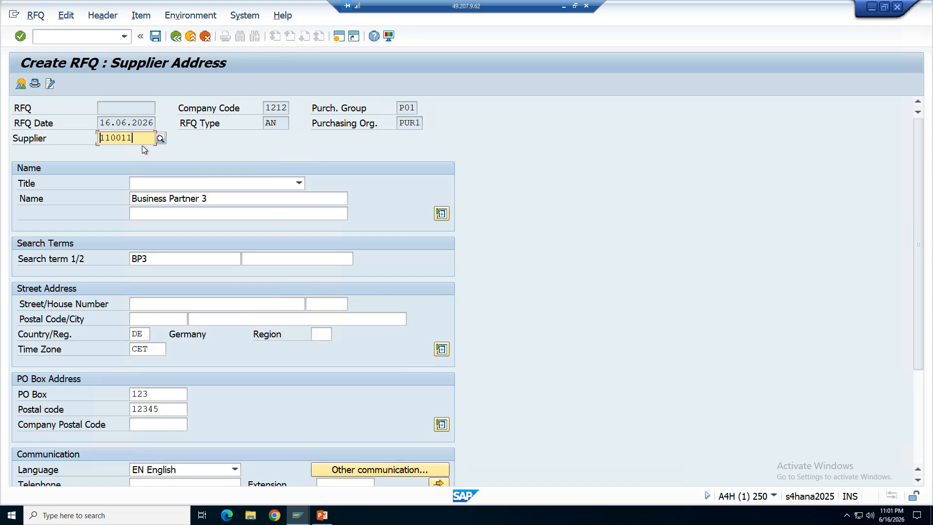
click(156, 35)
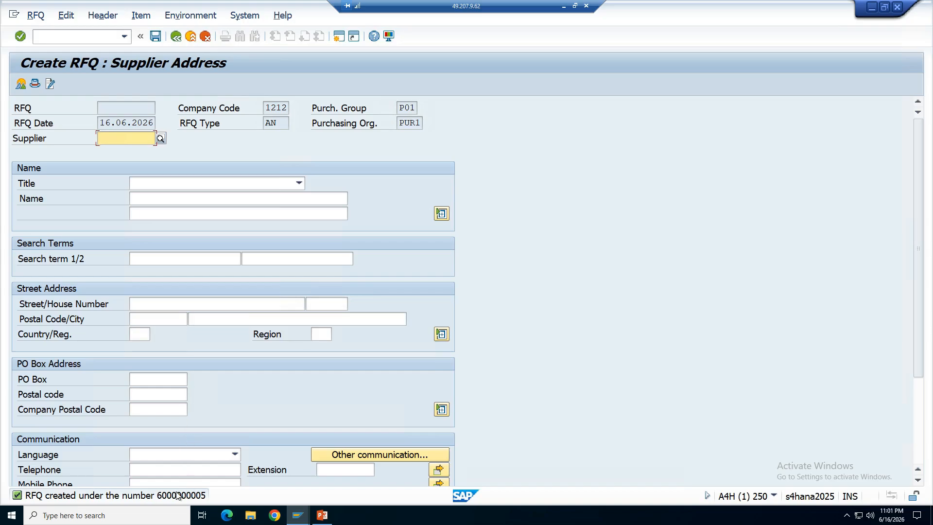
click(189, 38)
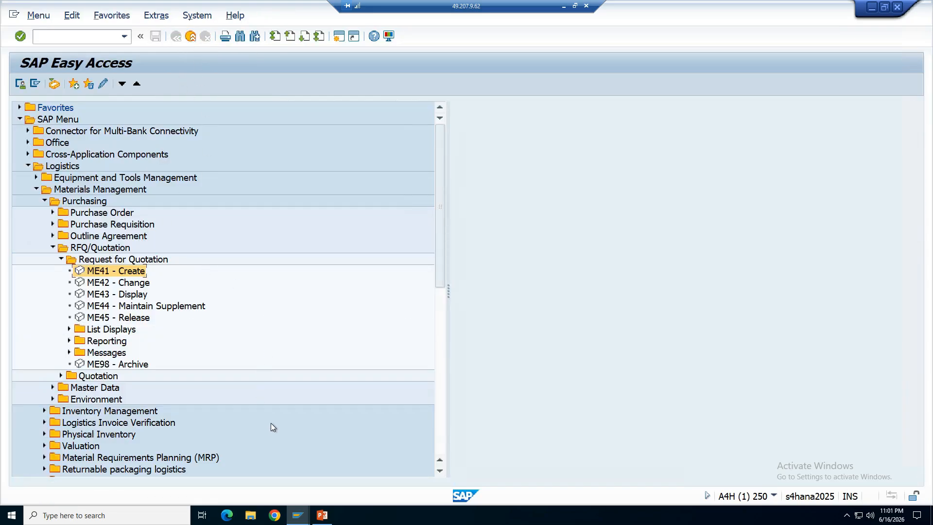
Switch to PowerPoint to read slide 11's instructions for printing RFQs with ME9A, and return to SAP Easy Access.
click(323, 517)
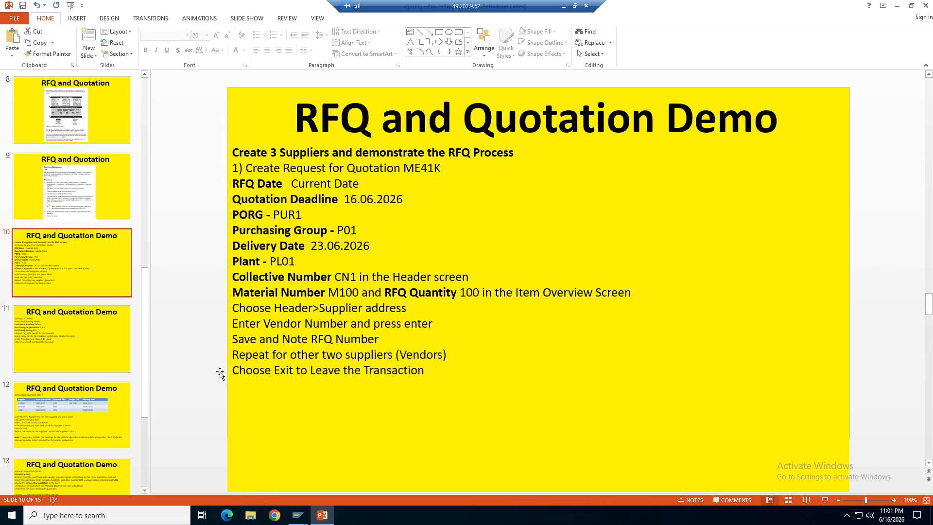
click(105, 340)
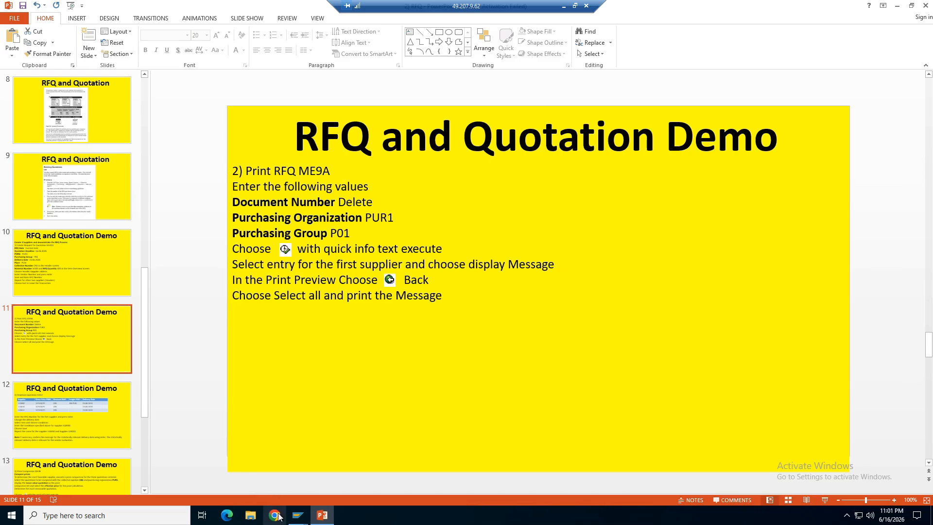
mouse_move(302, 516)
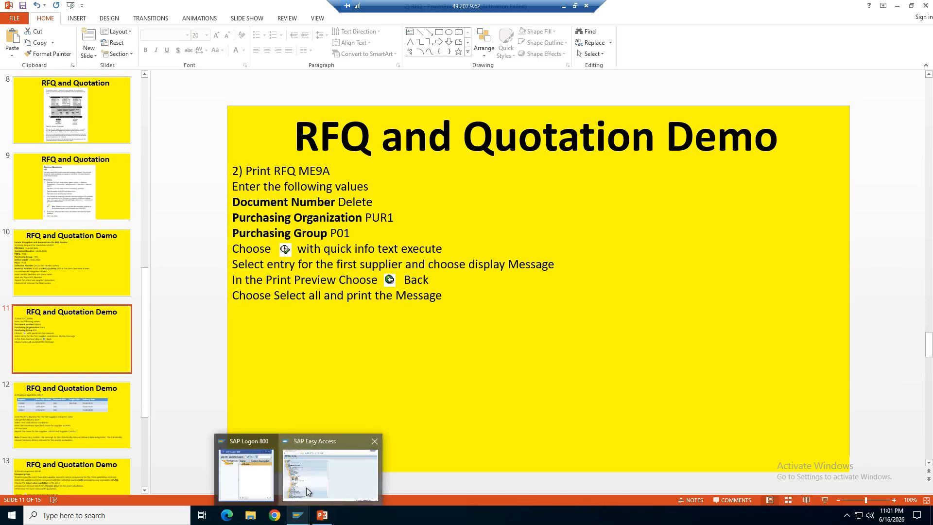
click(306, 488)
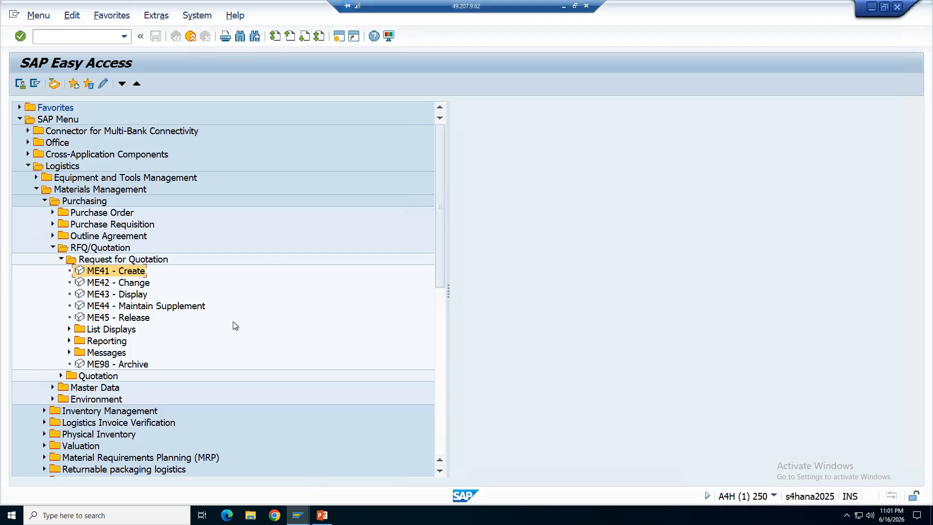
Open ME9A Print/Transmit and list RFQ messages for PUR1 and P01 without a document number, returning to the selection screen.
click(69, 352)
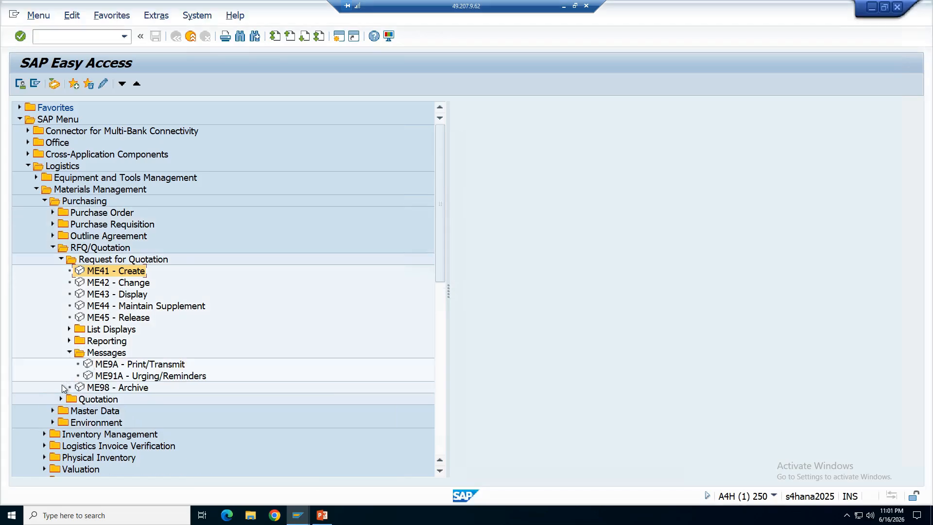
double_click(88, 365)
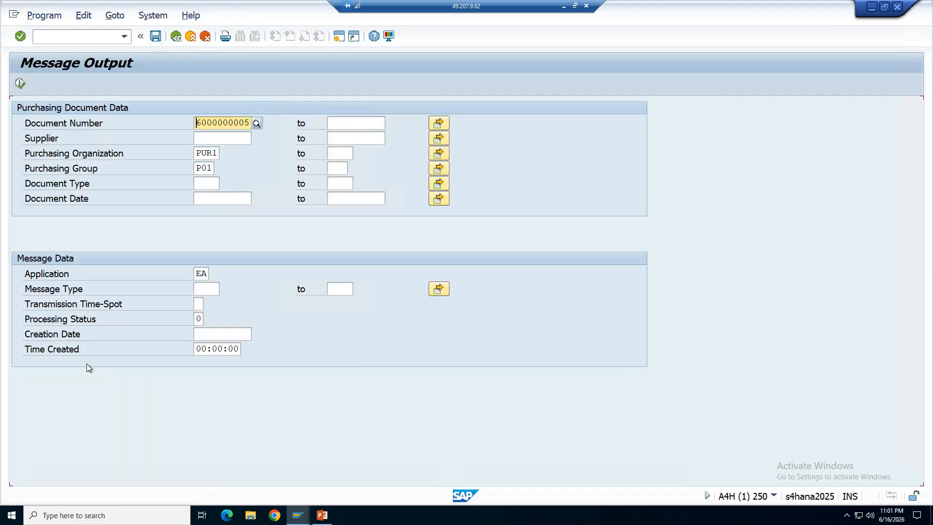
key(ctrl+a)
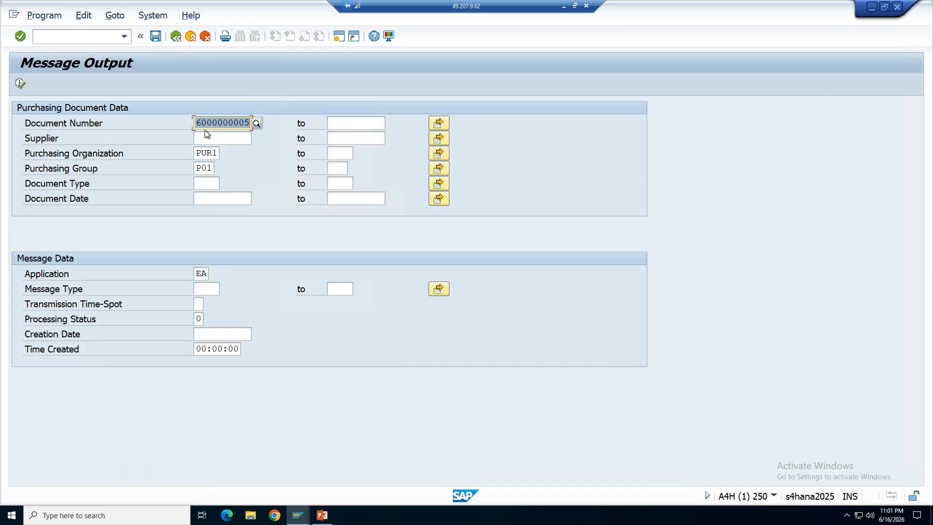
key(Delete)
click(20, 84)
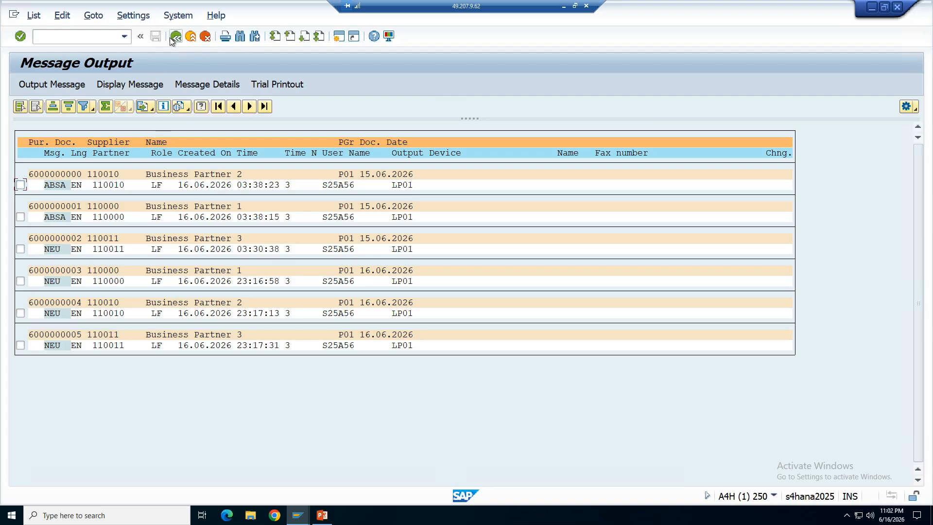
key(F3)
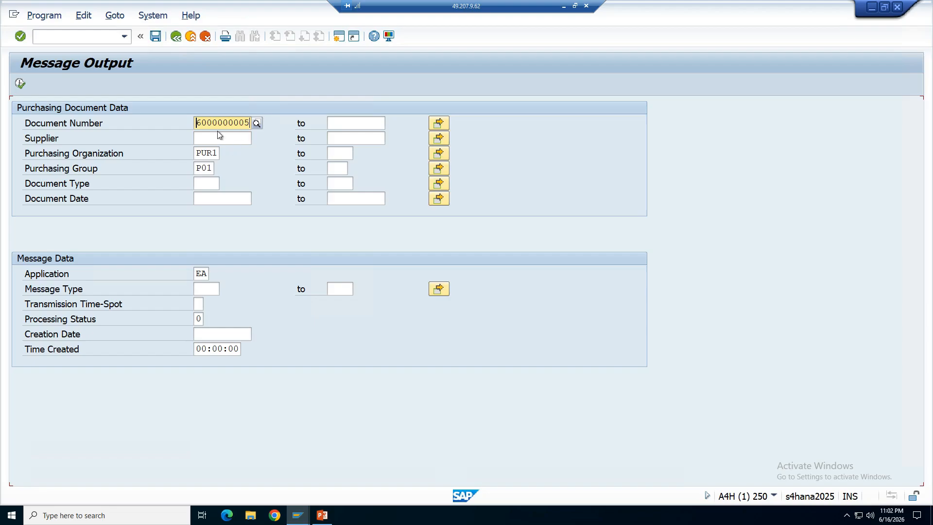
Restrict the document number range to the three new RFQs, ending in 3 through 5, and list their messages.
drag(196, 123, 251, 123)
key(ctrl+c)
key(Tab)
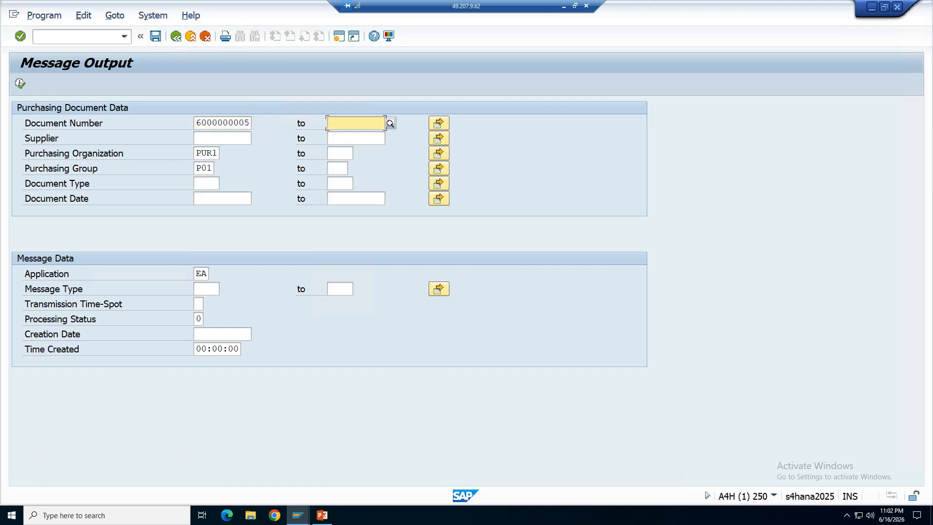
key(ctrl+v)
click(250, 123)
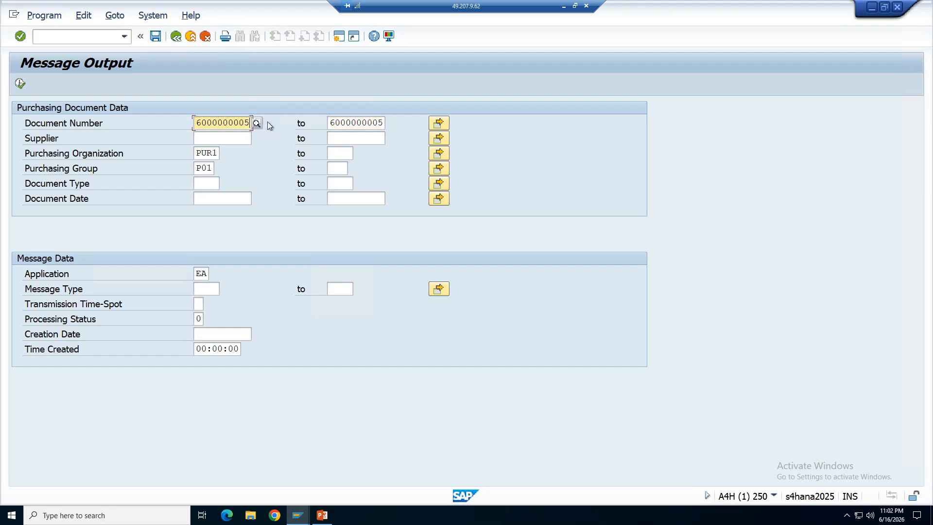
key(BackSpace)
text(3)
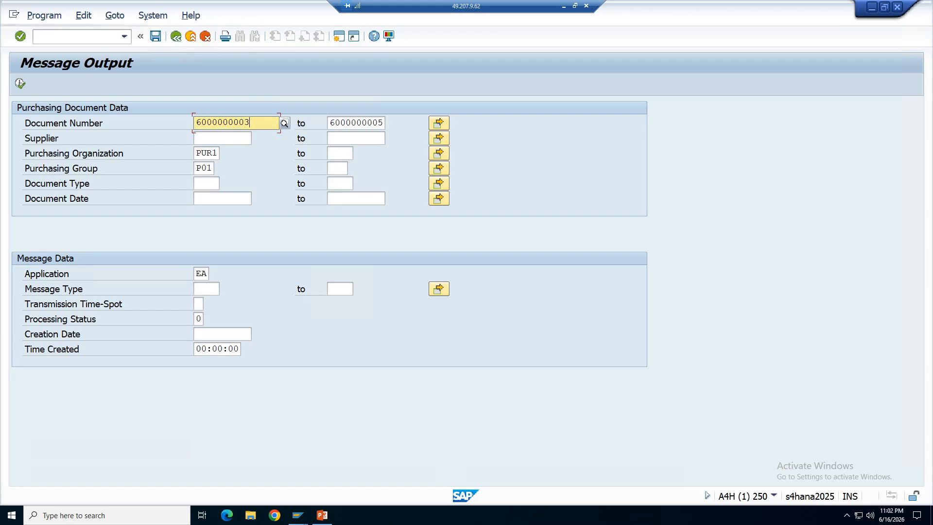
click(252, 151)
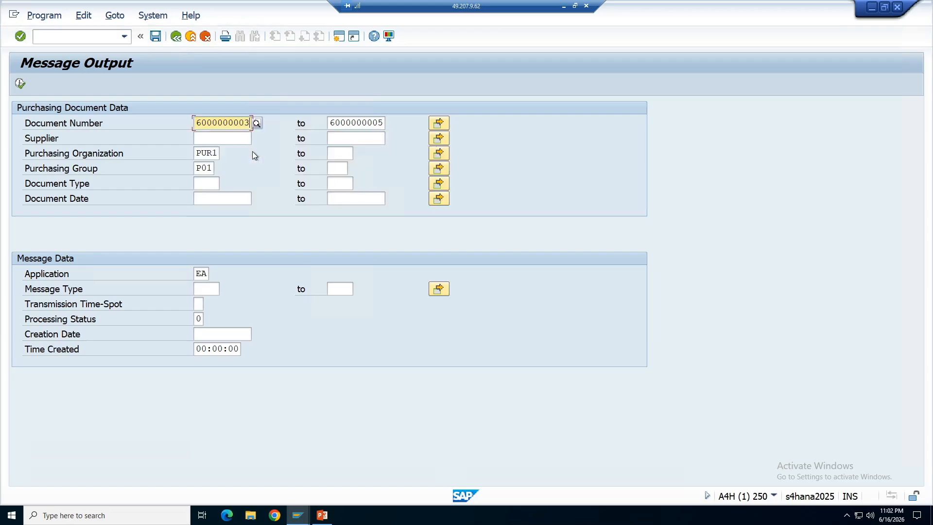
click(20, 84)
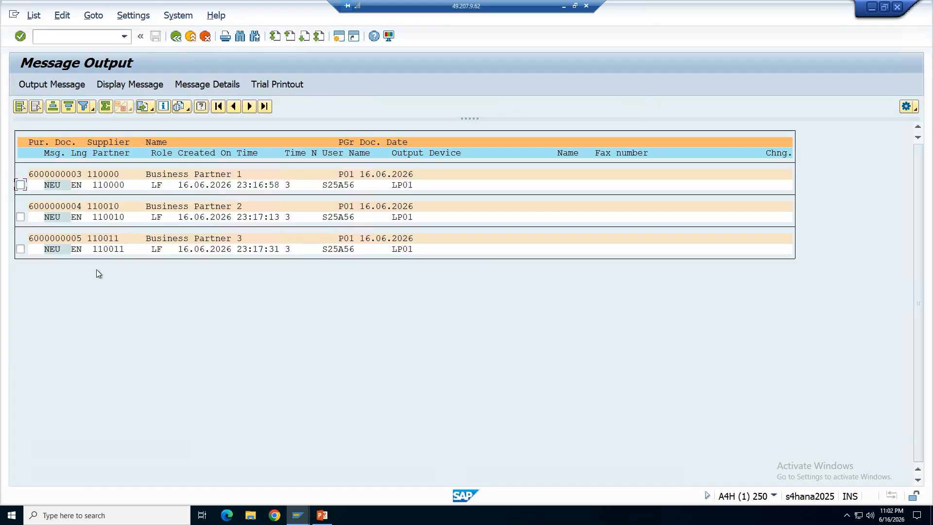
Preview the RFQ message for Business Partner 1 down to its item line, then display it again and return to the list.
click(19, 187)
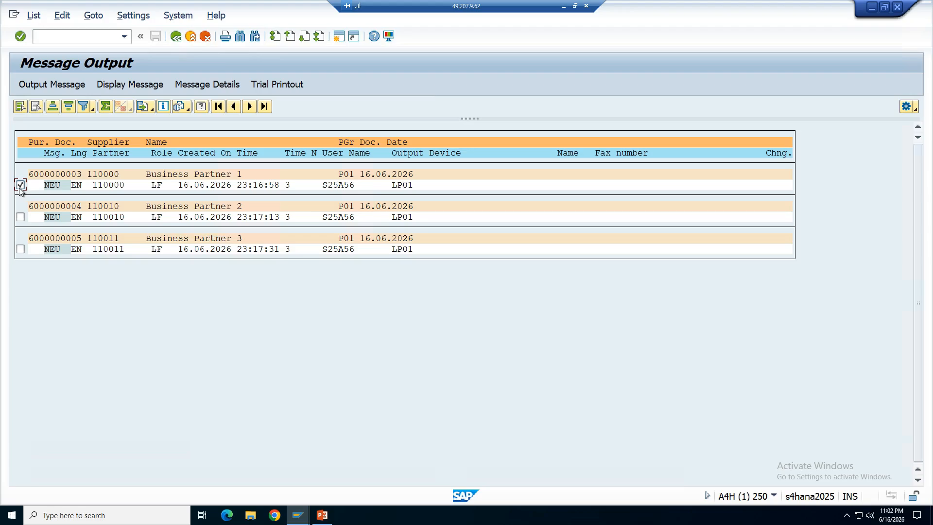
click(125, 88)
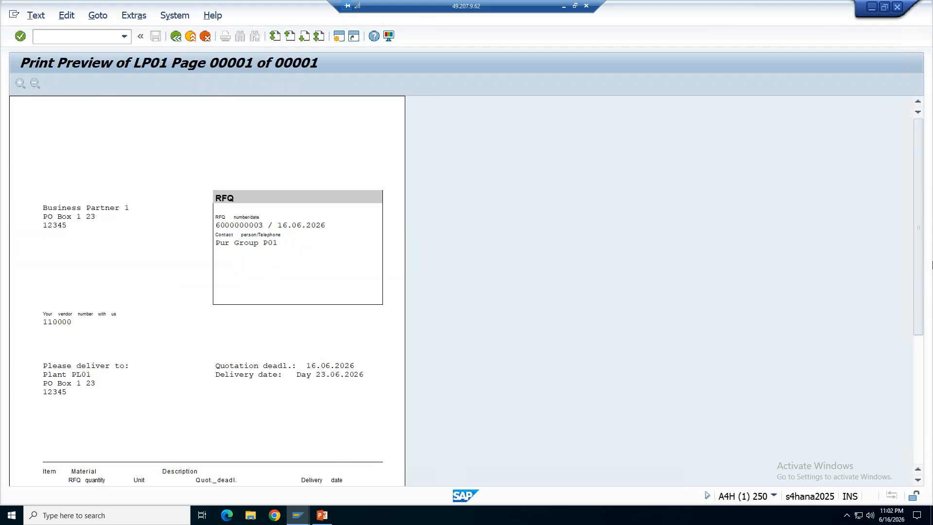
drag(916, 269, 920, 343)
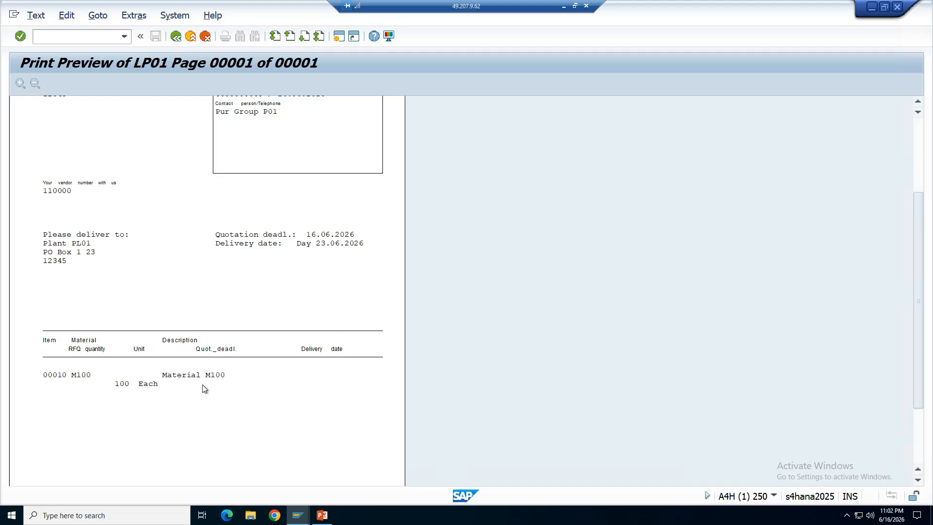
click(176, 36)
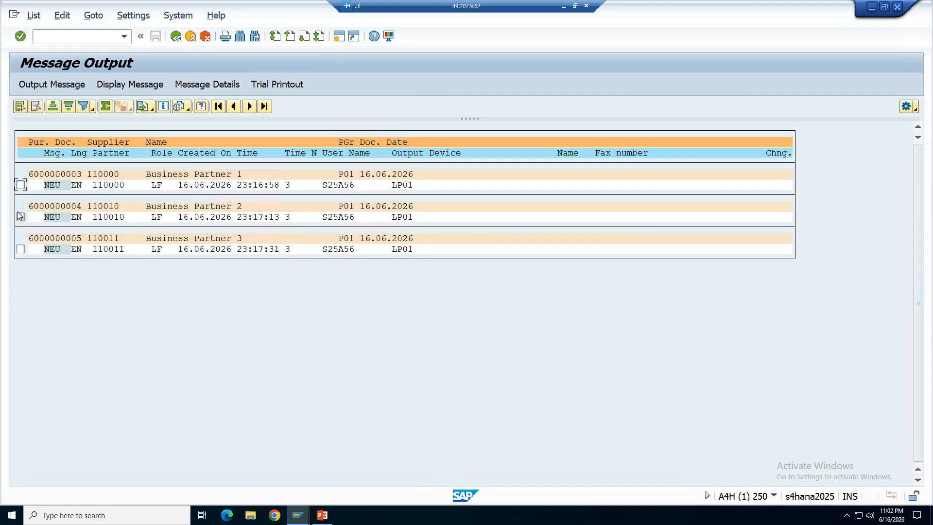
click(20, 185)
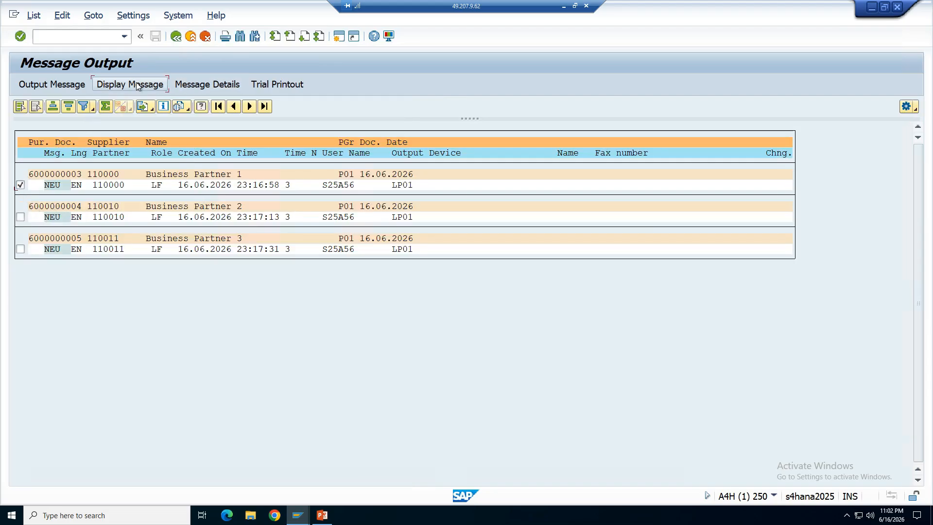
click(136, 84)
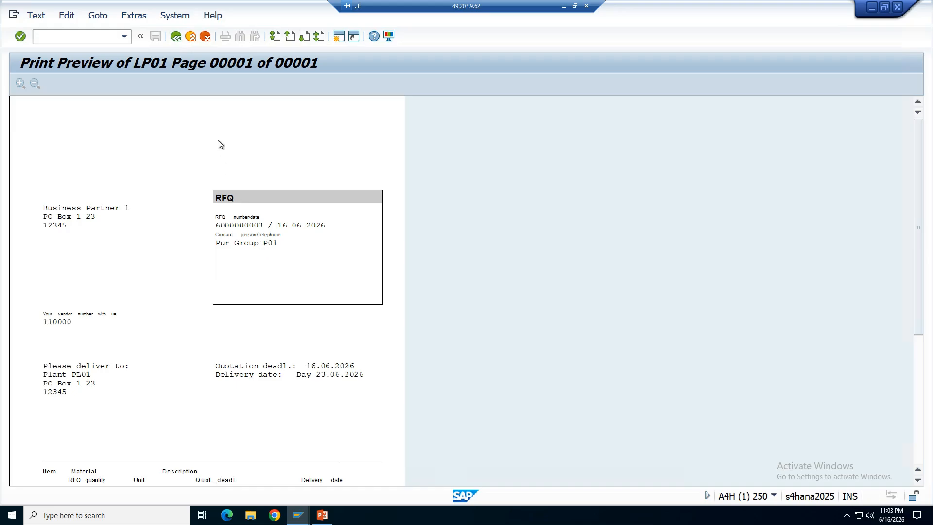
click(176, 36)
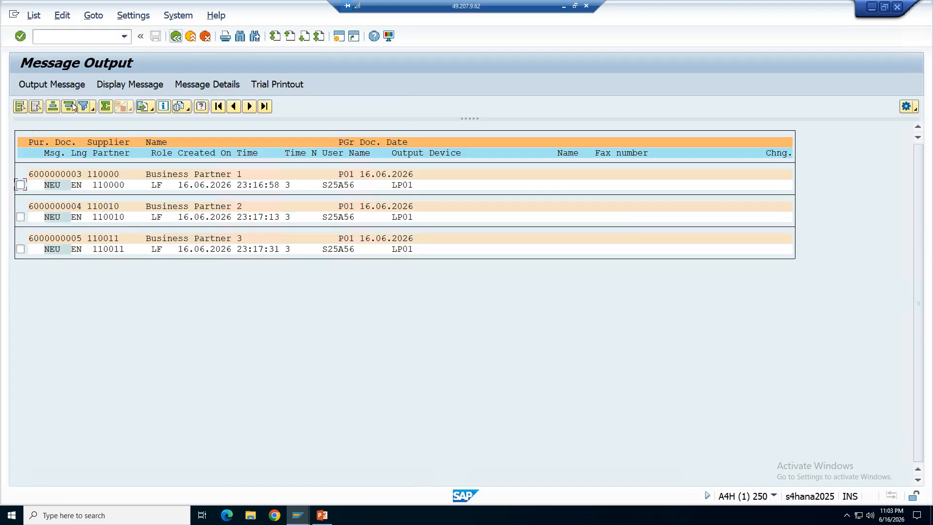
Output the messages of all three listed RFQs and return to the selection screen.
click(22, 107)
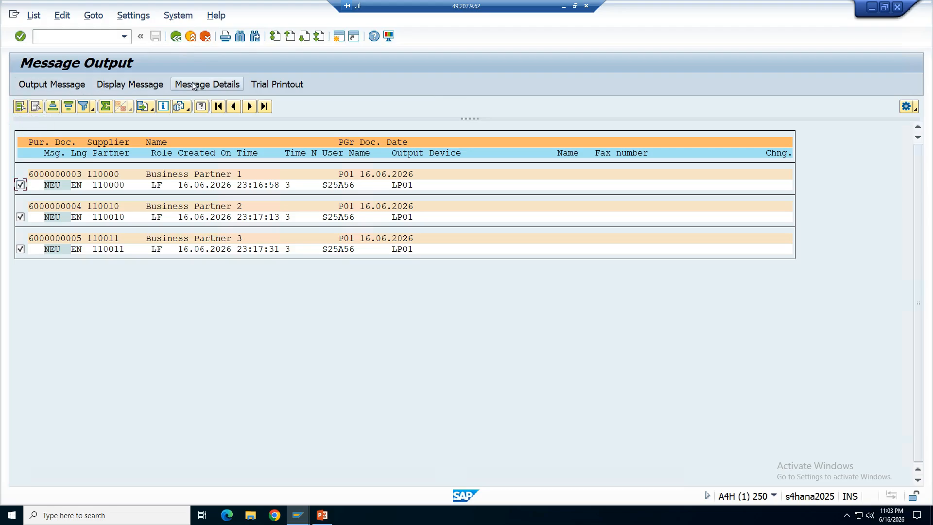
click(66, 84)
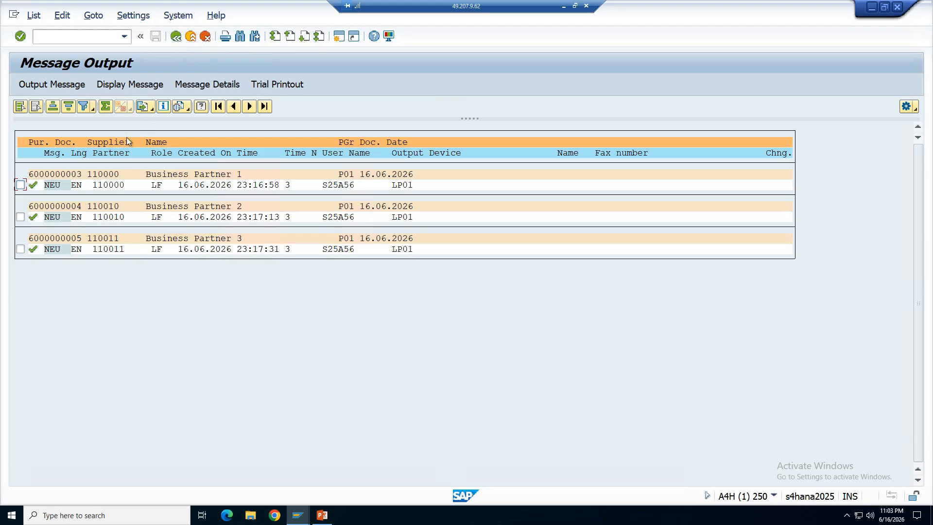
click(175, 37)
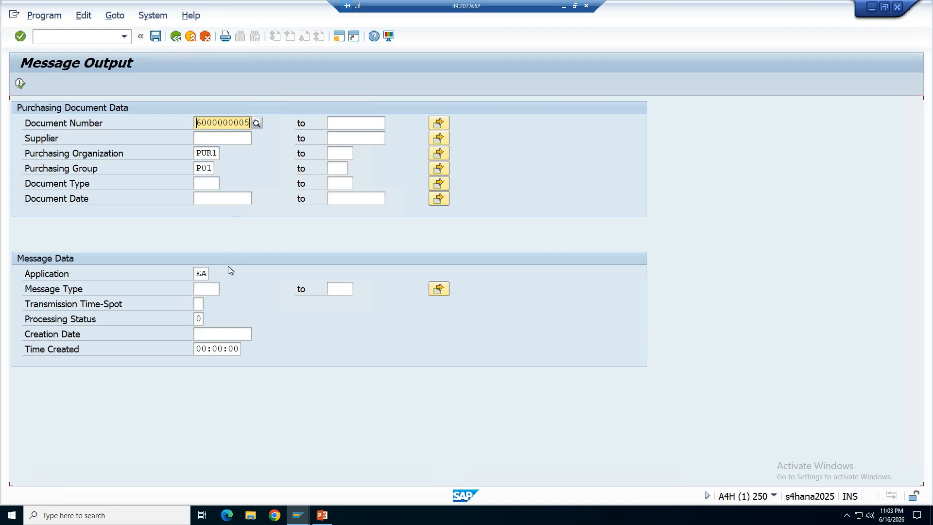
Set the message type to NEU and the document number range to the RFQs ending in 3 through 5.
click(206, 289)
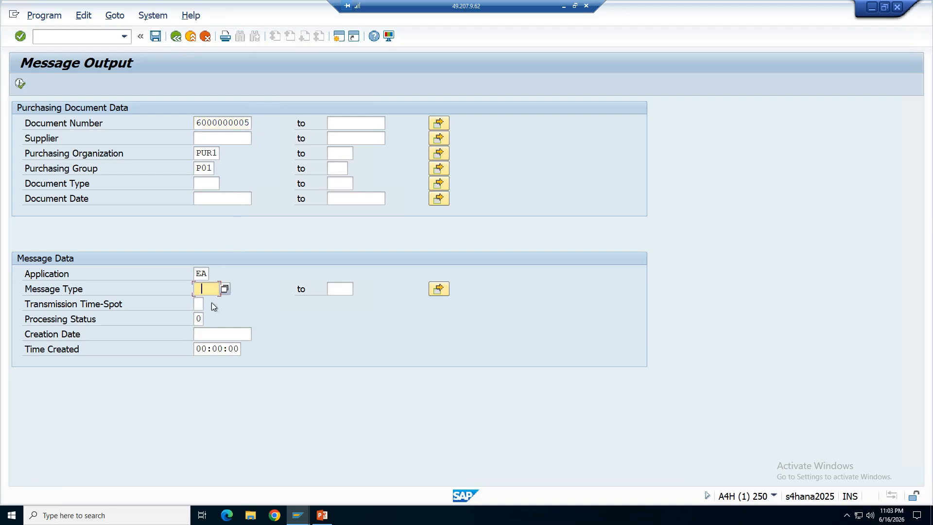
text(NEU)
click(352, 123)
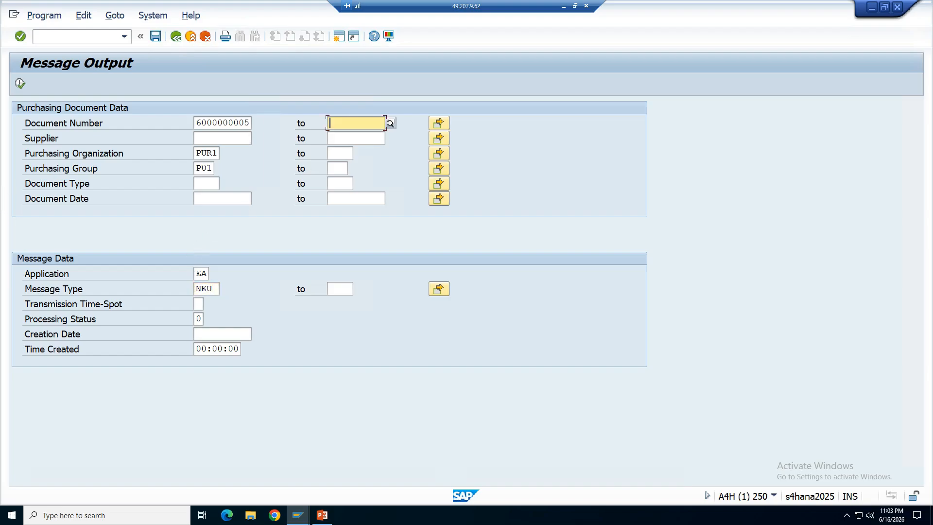
click(248, 123)
key(BackSpace)
text(3)
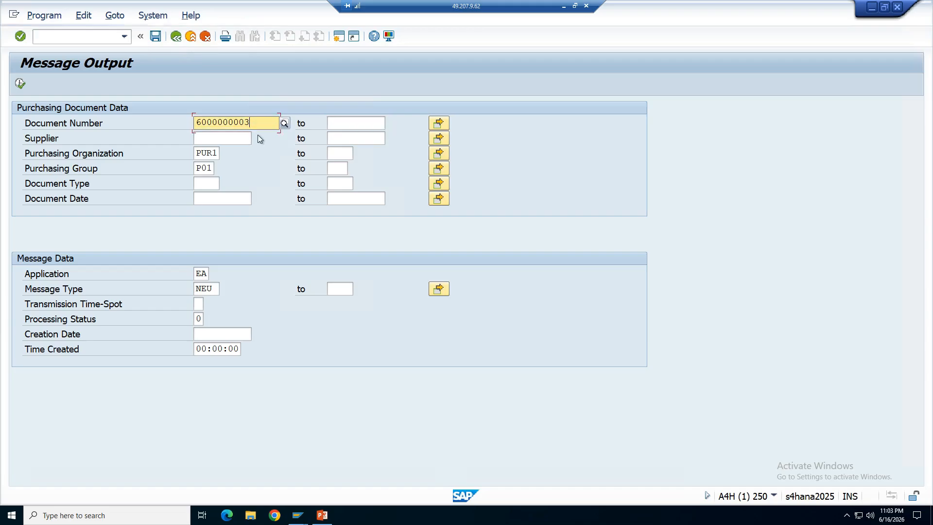
click(240, 150)
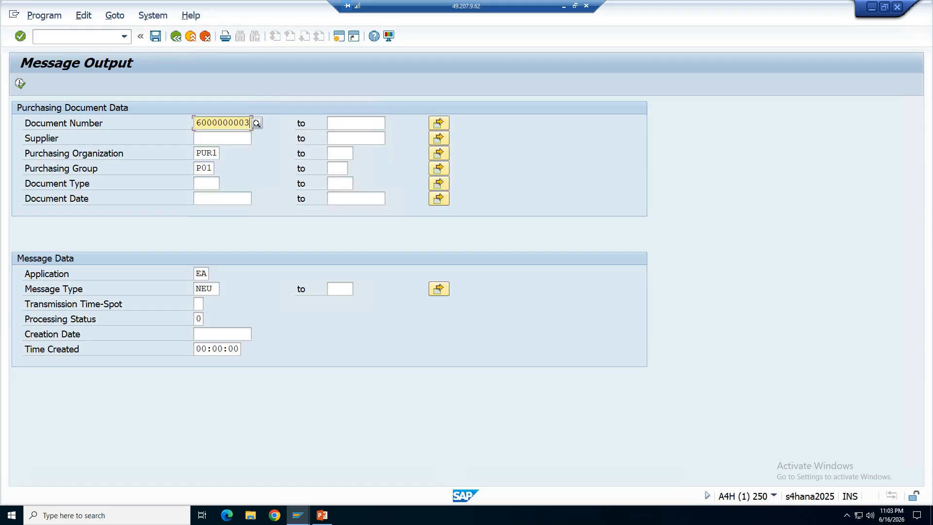
key(Tab)
key(Return)
key(Return)
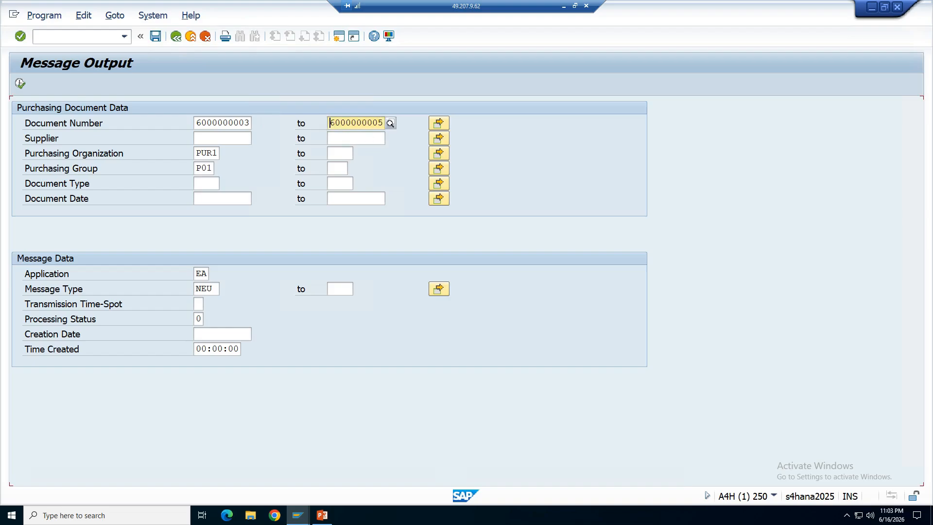
List the messages with processing status 1 for the RFQs ending in 3 through 5, and leave Message Output.
click(19, 84)
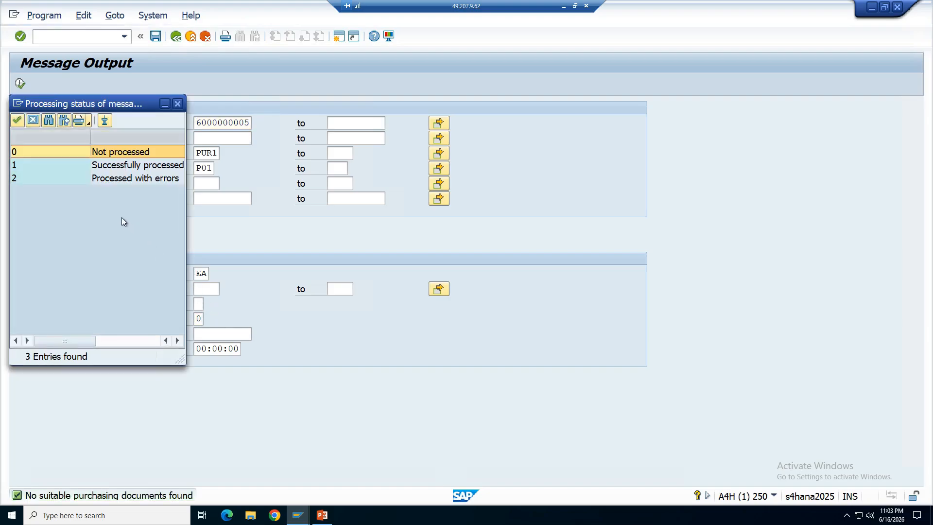
double_click(56, 166)
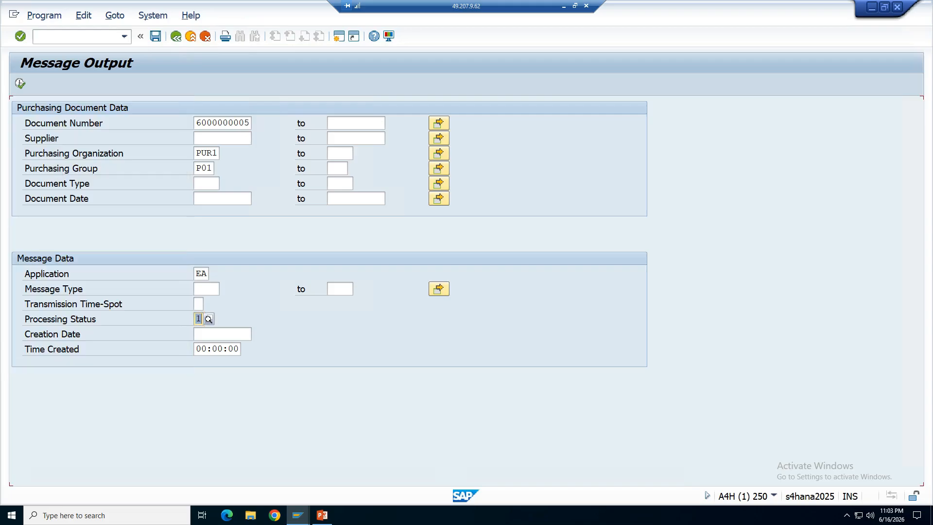
click(249, 123)
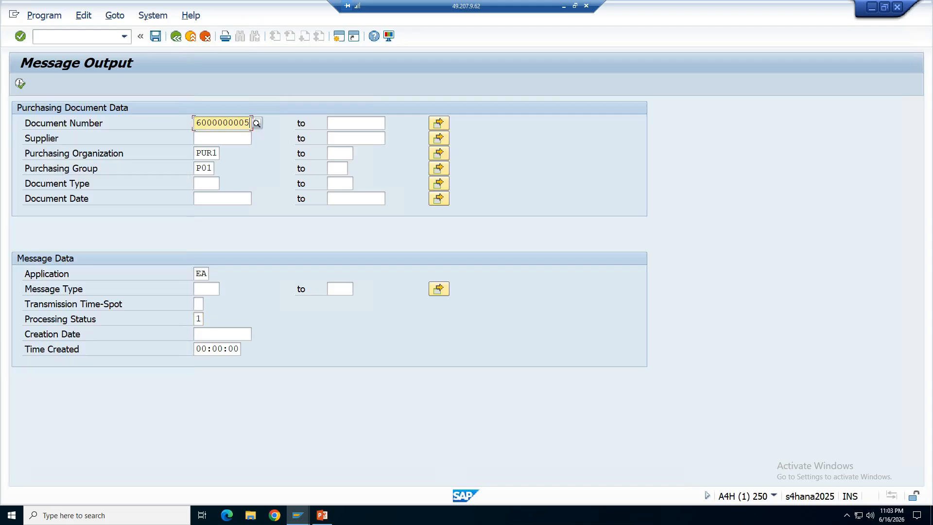
key(BackSpace)
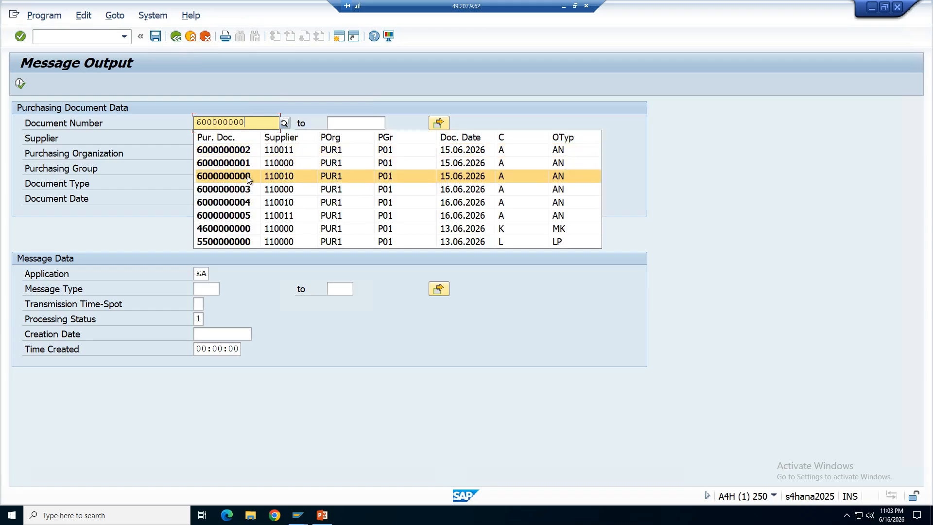
click(249, 190)
click(330, 123)
text(6)
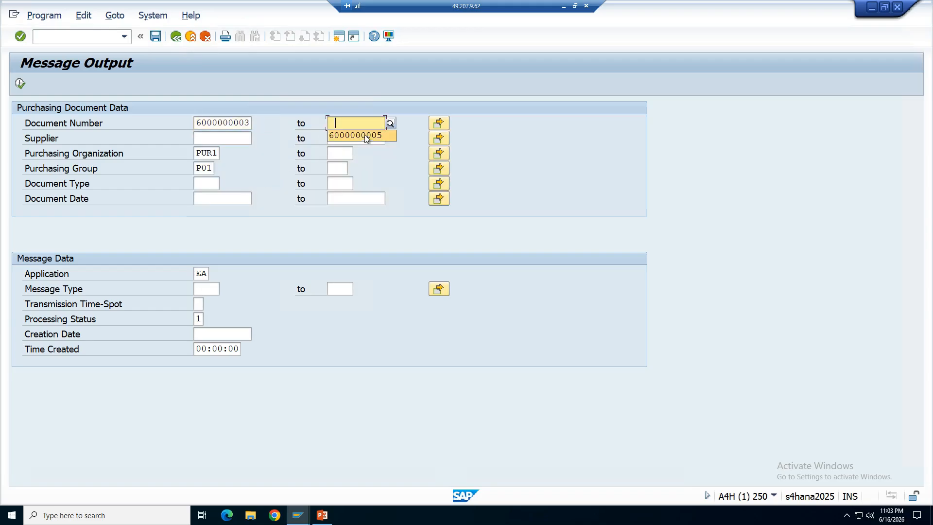
click(367, 138)
click(19, 84)
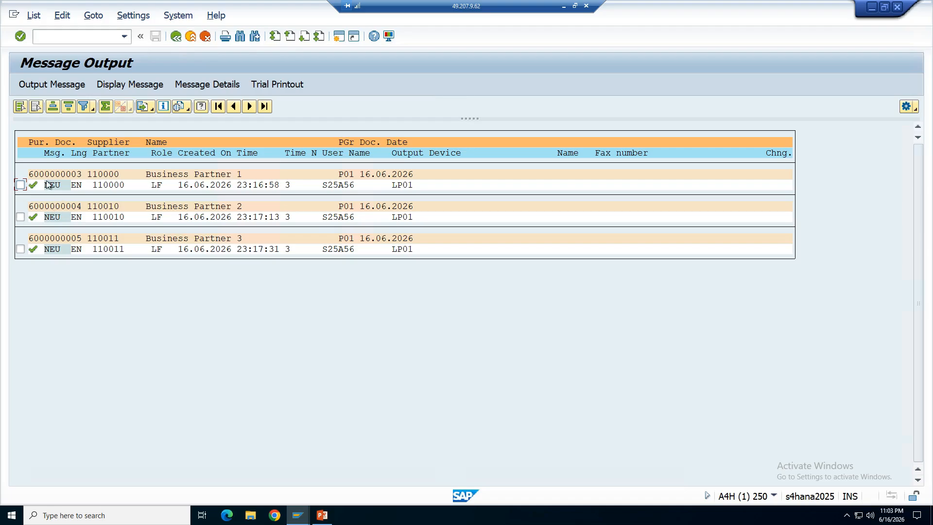
click(176, 37)
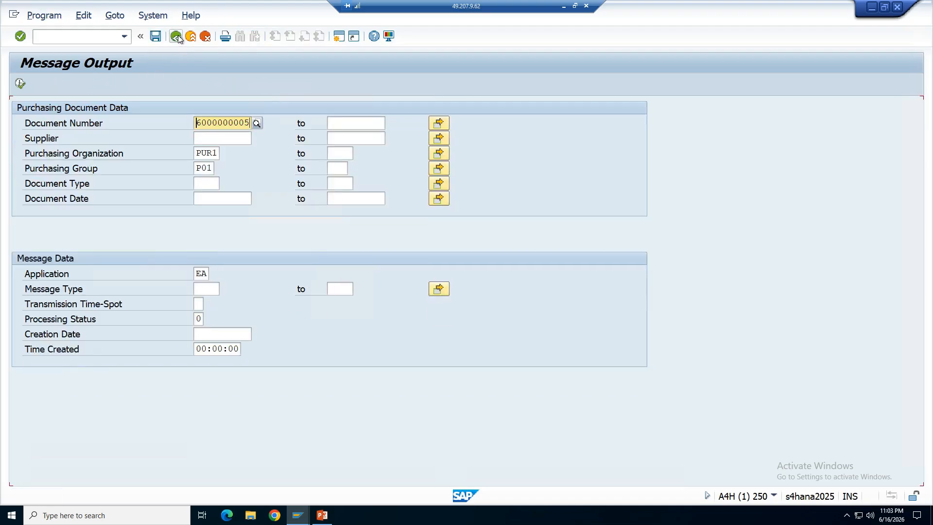
click(176, 36)
Switch to PowerPoint and present slide 12 with the Maintain Quotation ME47 instructions.
click(322, 515)
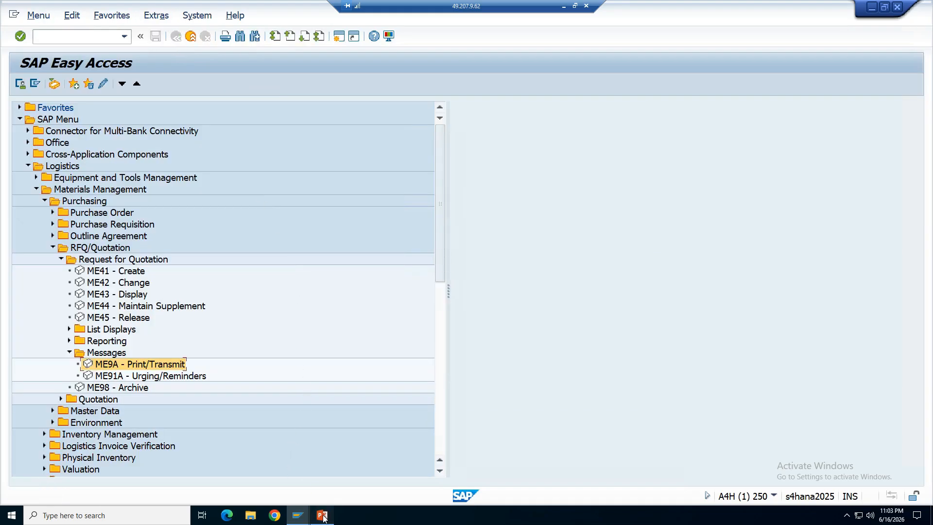
click(72, 252)
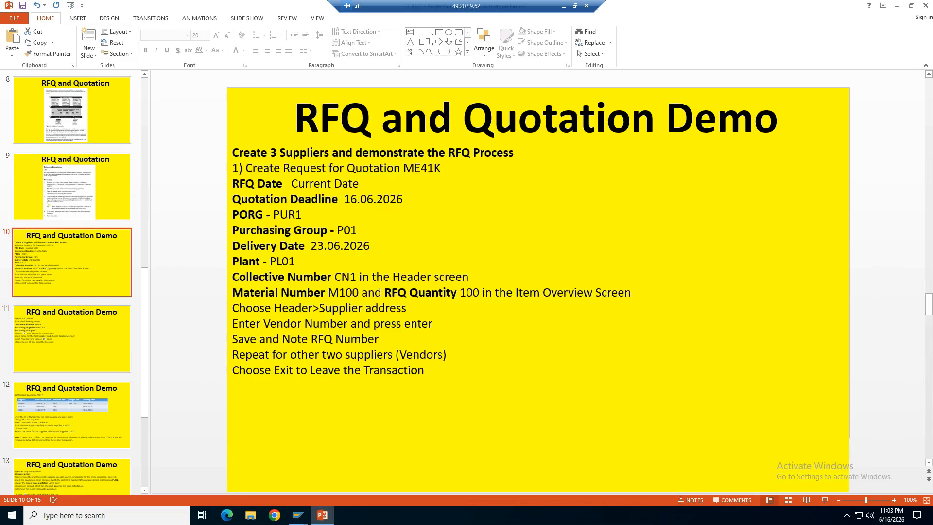
click(98, 341)
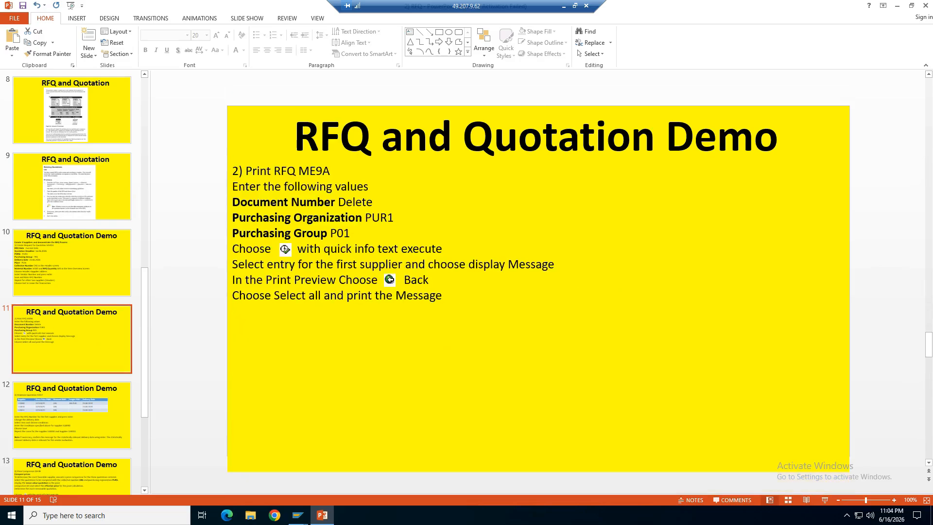
click(91, 396)
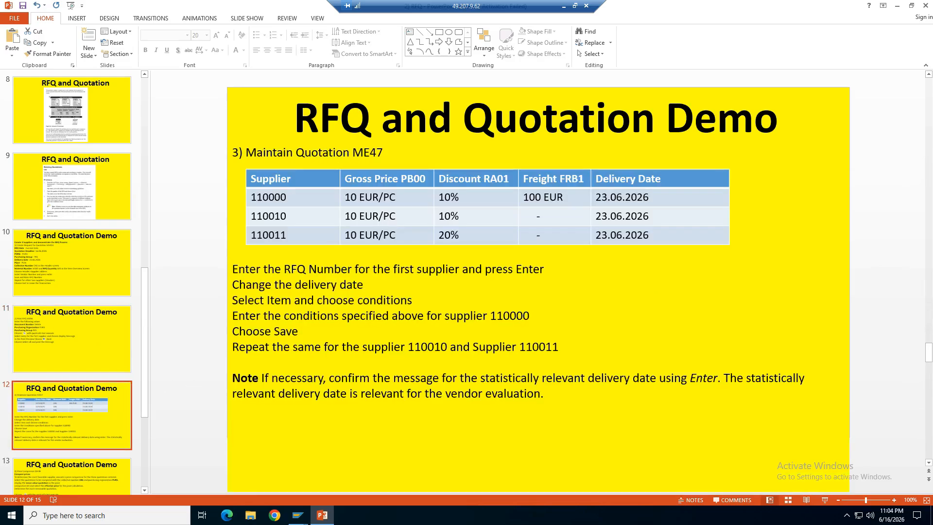
click(824, 501)
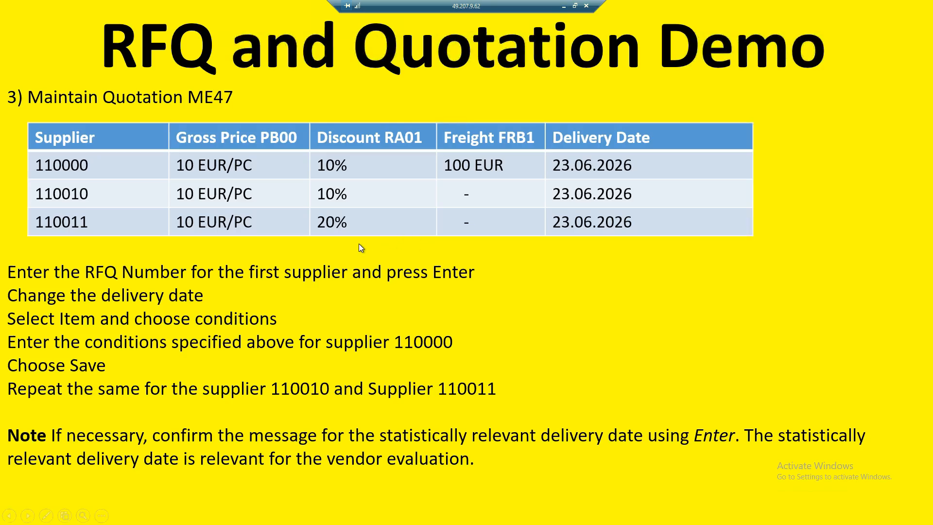
Switch back to SAP and open the RFQ ending in 3 in Maintain Quotation (ME47).
key(alt+Tab)
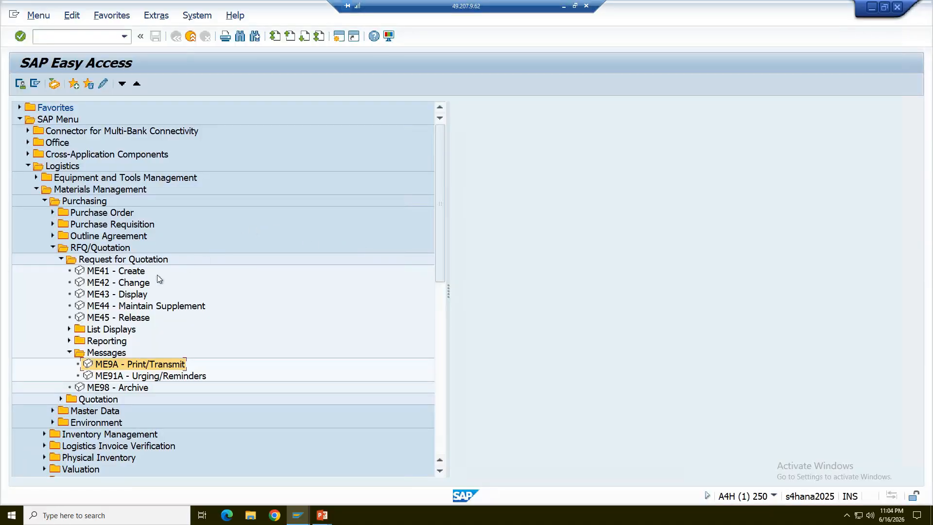
click(61, 259)
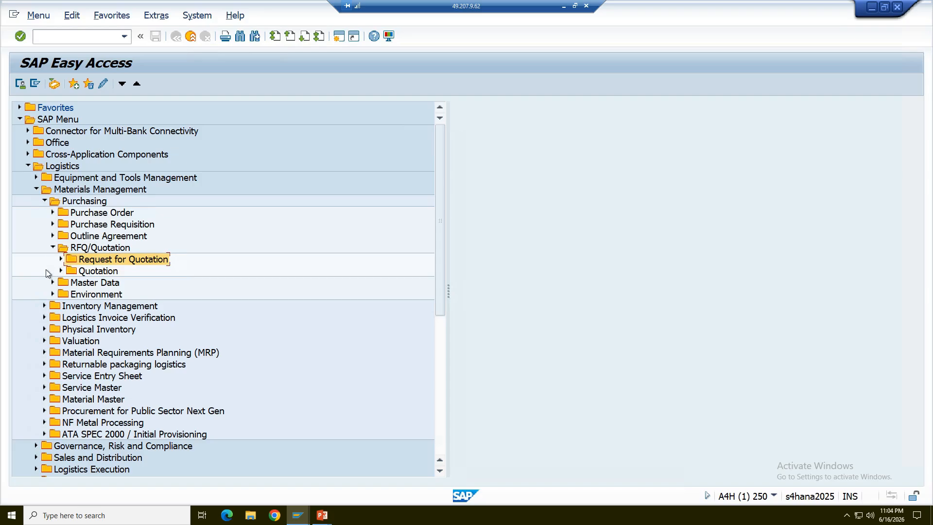
click(60, 270)
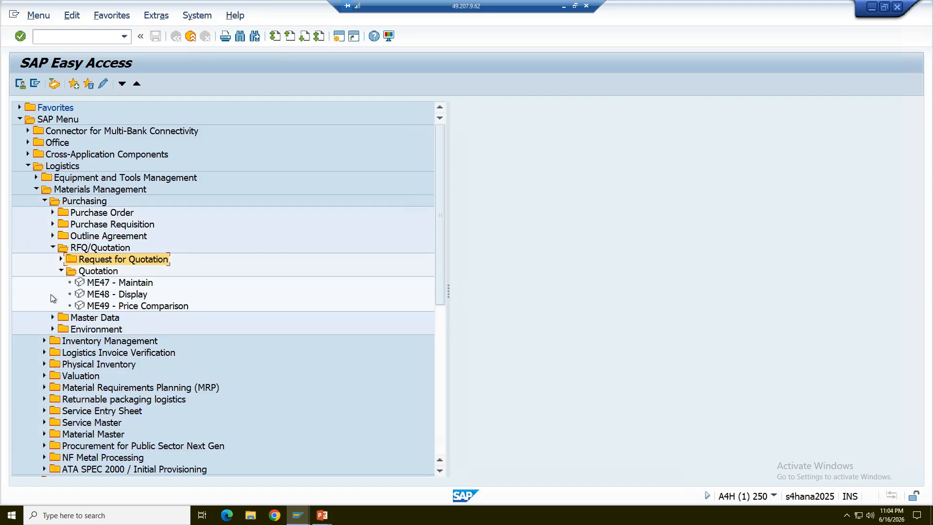
double_click(79, 283)
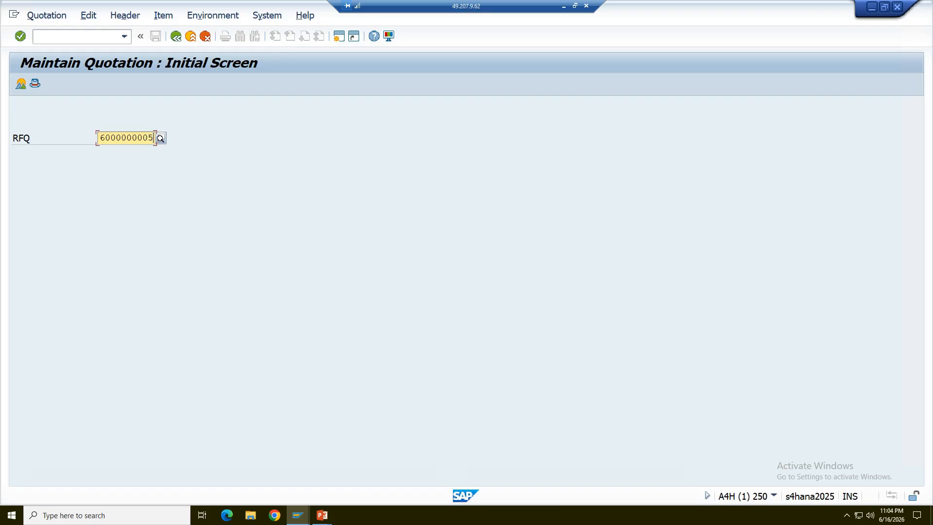
key(BackSpace)
text(3)
click(159, 162)
key(Return)
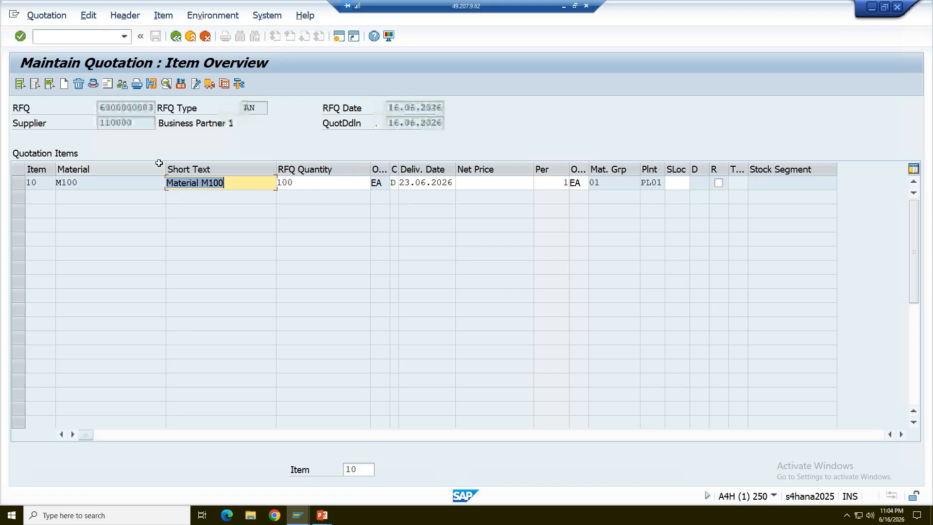
Open the conditions of item 10 and set gross price PB00 to 10 EUR per 1 EA, following the PowerPoint slide.
click(22, 184)
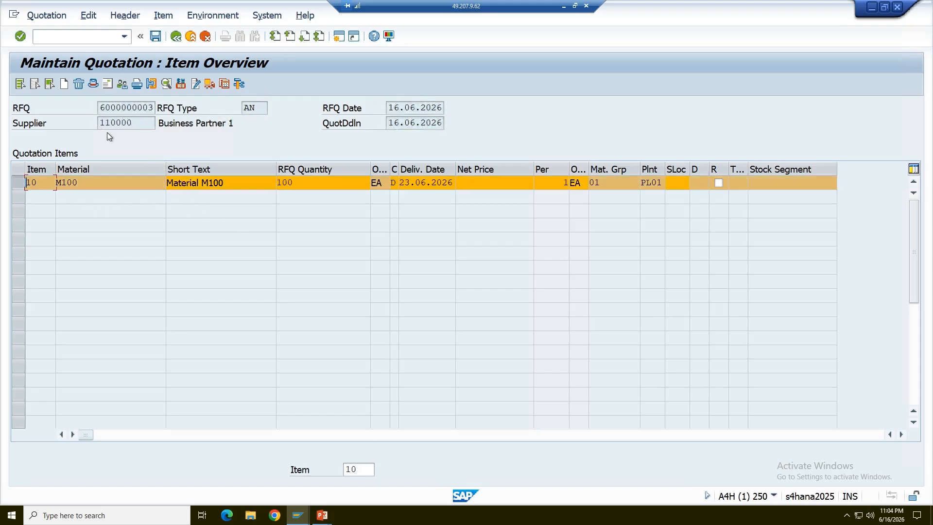
click(184, 85)
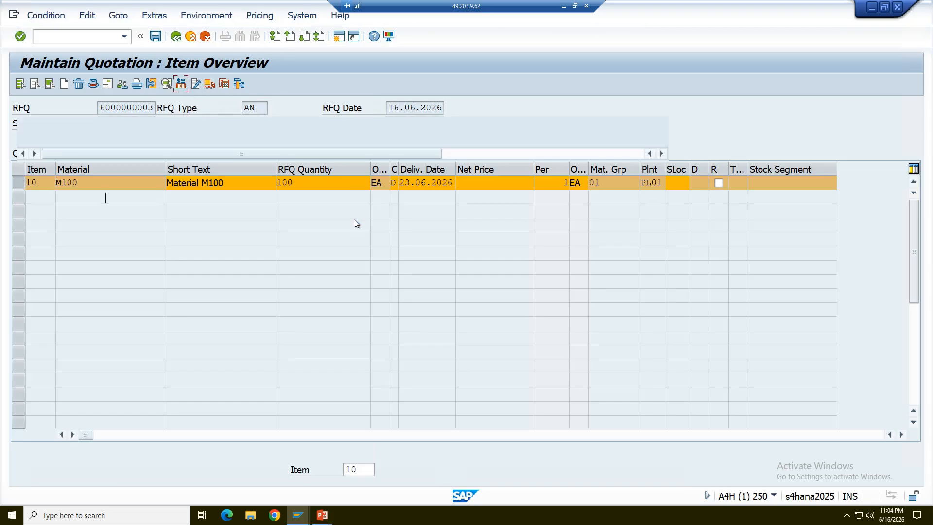
click(206, 273)
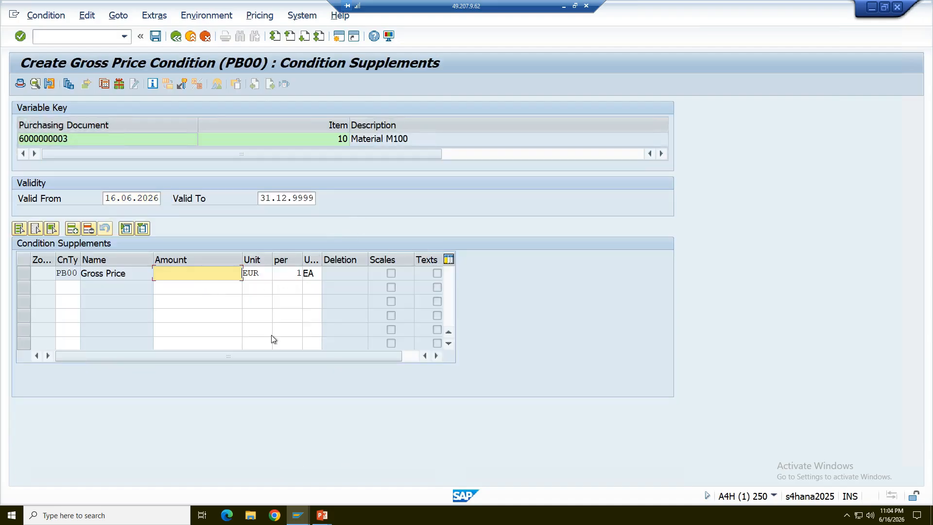
key(alt+Tab)
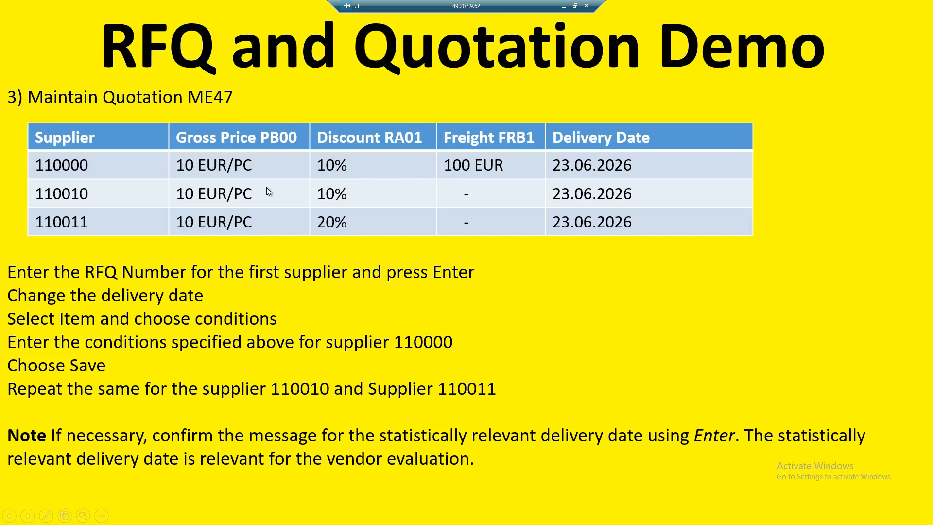
key(alt+Tab)
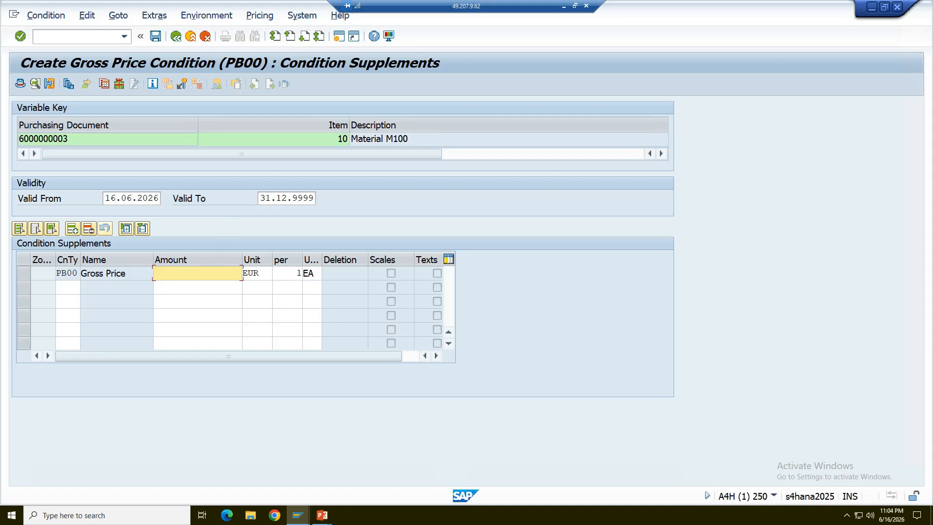
key(Return)
Add condition type RA01 with a 10% discount on gross and widen the condition name column.
click(68, 287)
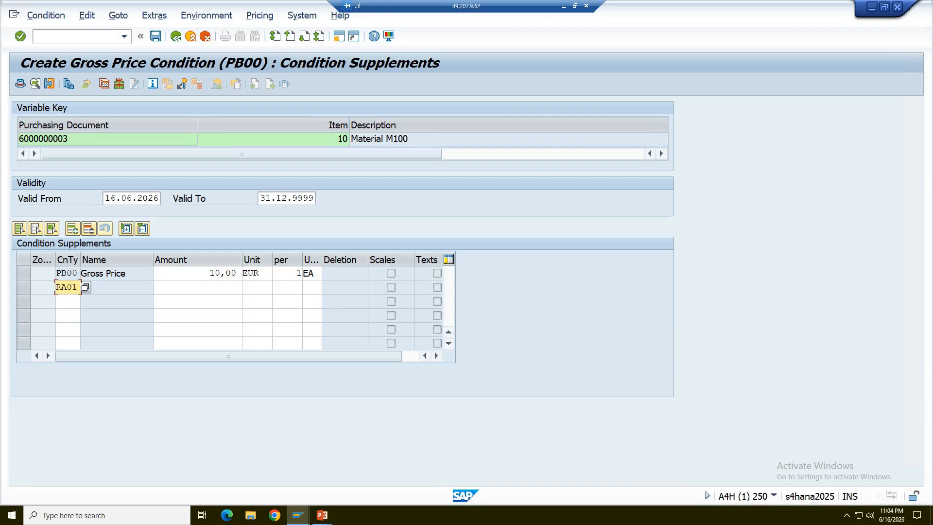
key(Return)
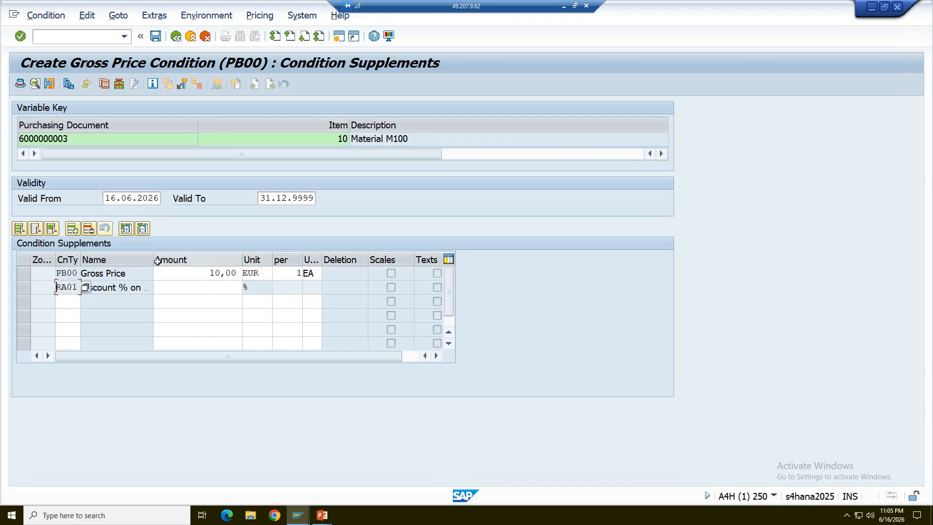
drag(161, 260, 178, 260)
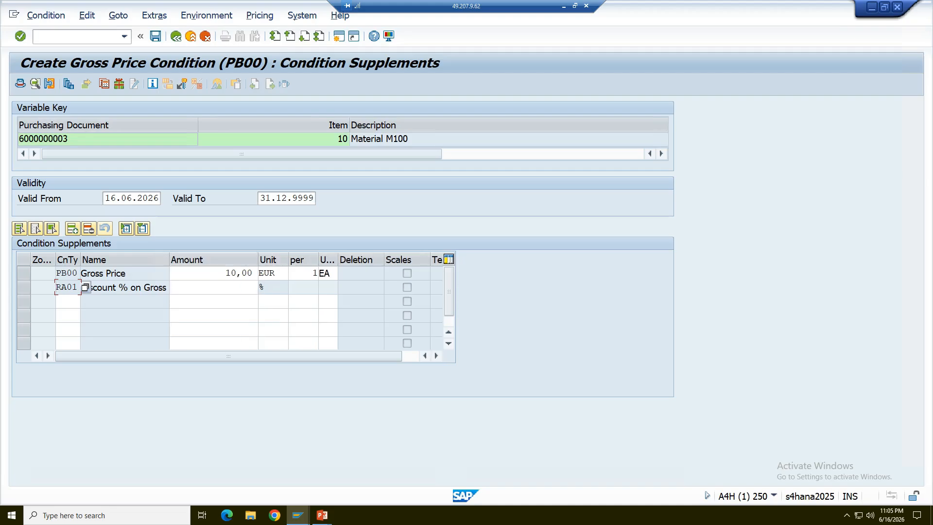
click(258, 287)
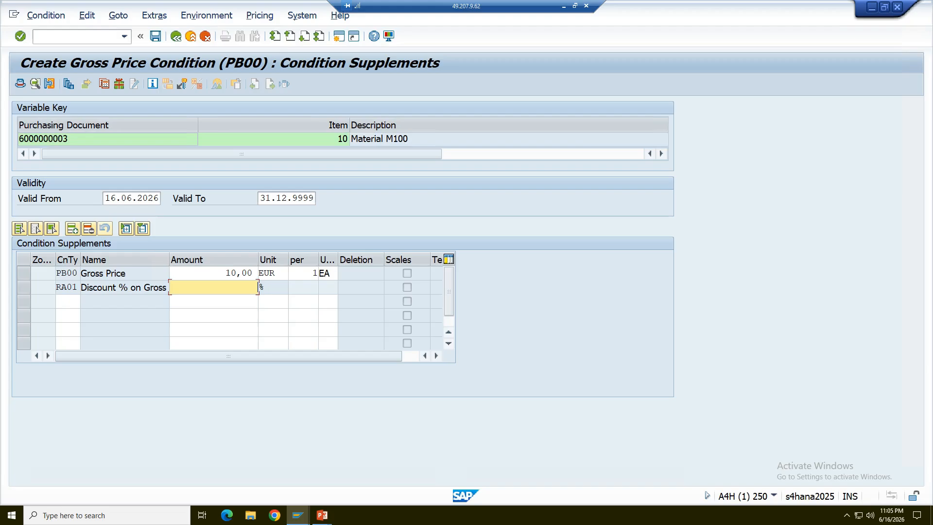
text(10)
key(Return)
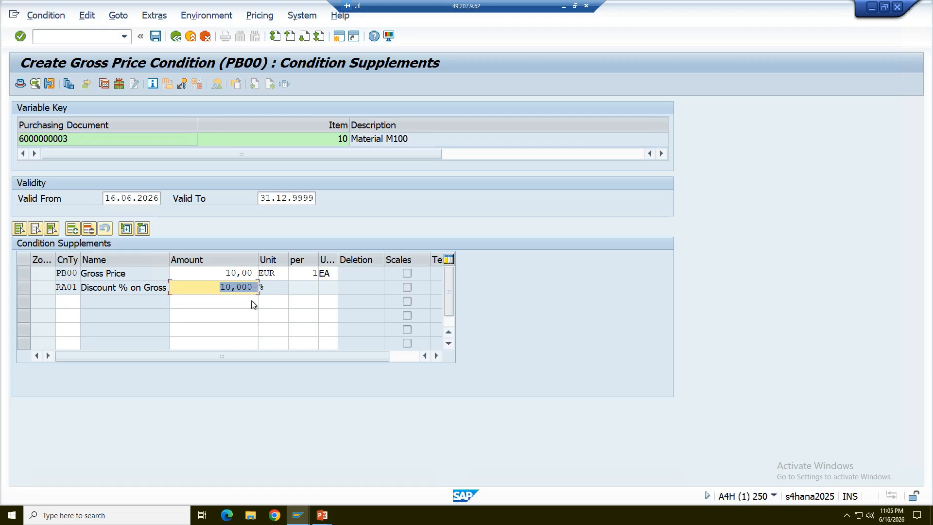
Add freight condition FRB1 with an amount of 100 EUR, checking the conditions against the PowerPoint slide.
key(alt+Tab)
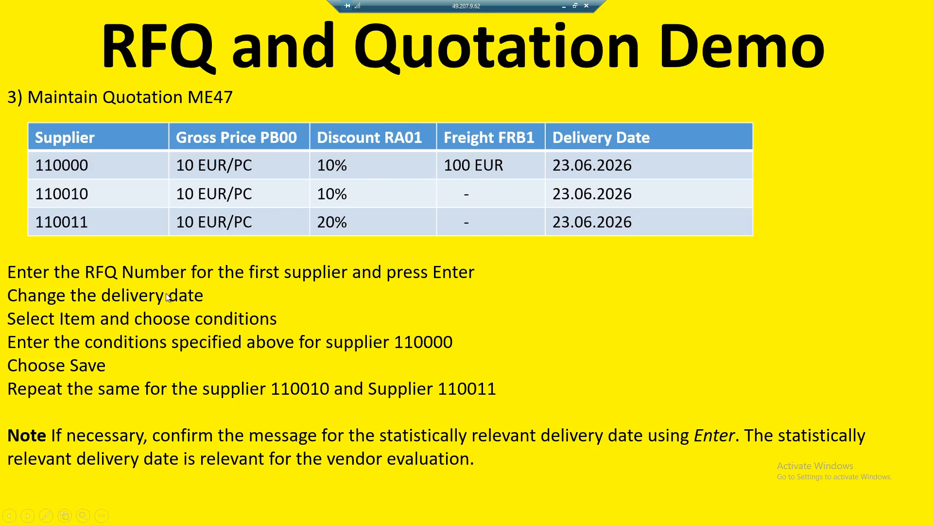
key(alt+Tab)
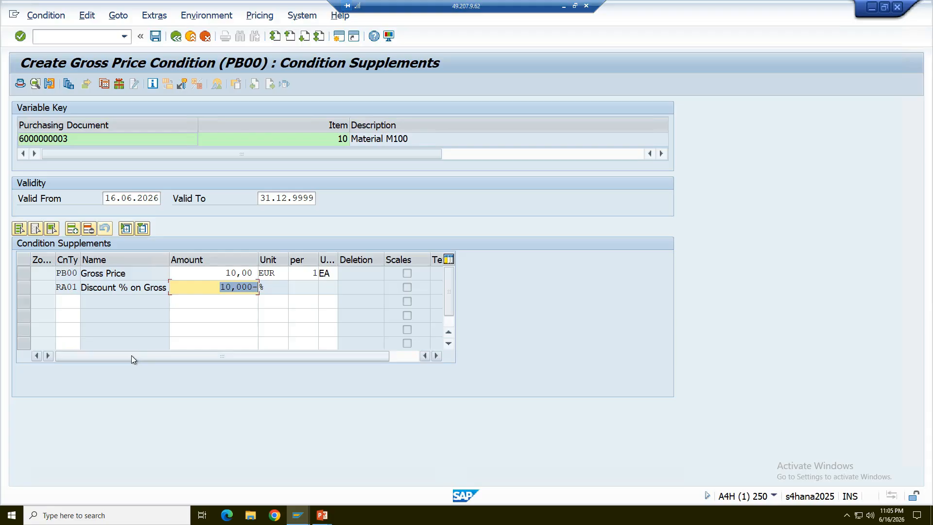
click(73, 301)
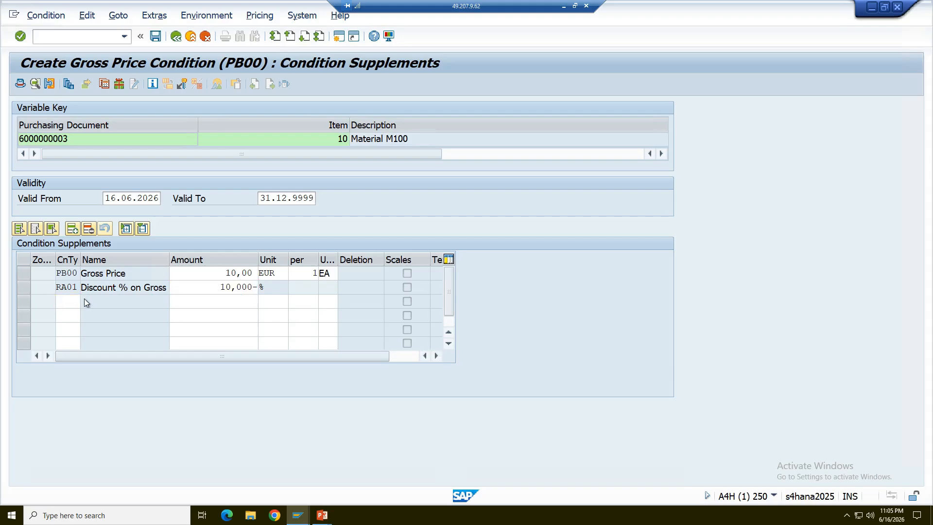
click(85, 299)
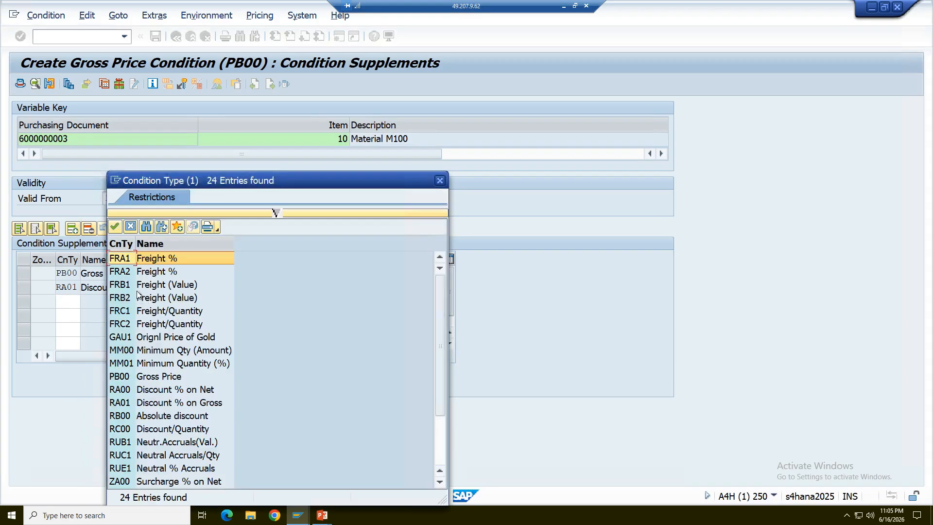
double_click(147, 287)
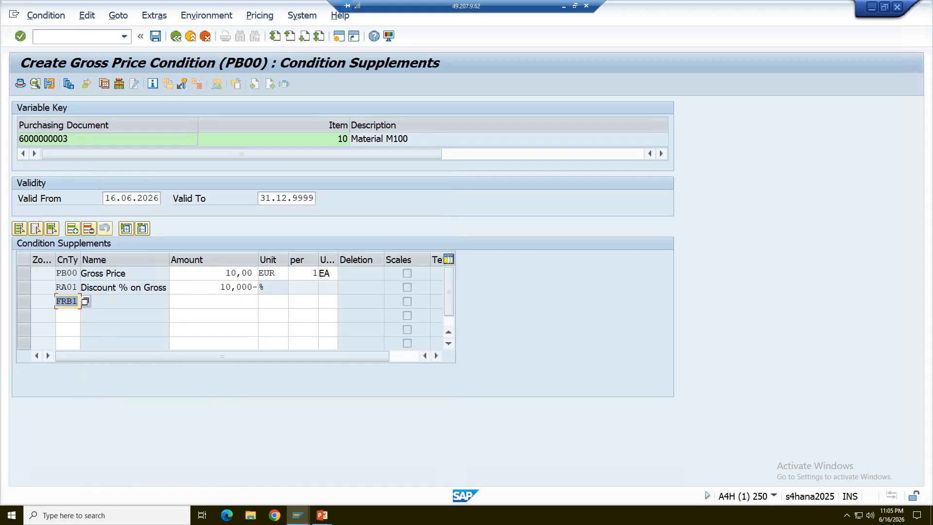
click(213, 301)
text(100)
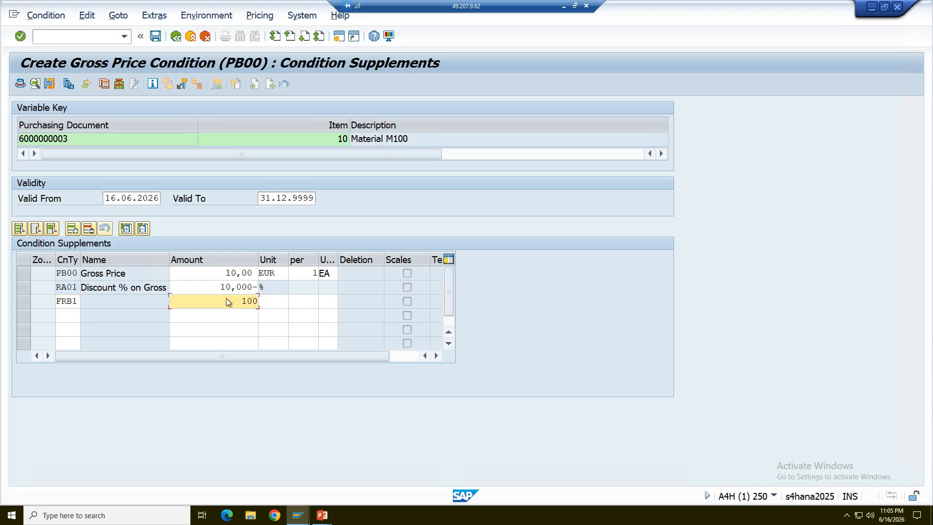
key(Return)
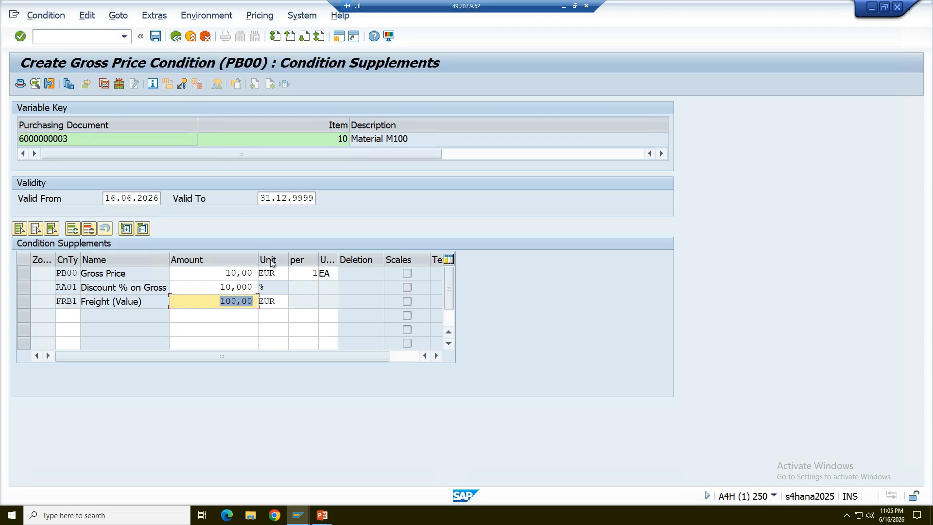
key(alt+Tab)
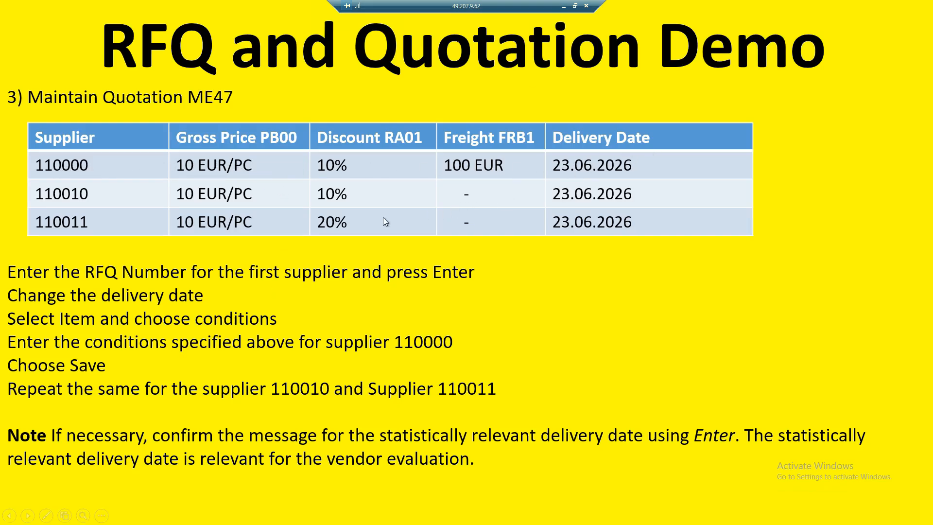
Switch back to SAP, return from the conditions to the item overview, and save the quotation for supplier 110000.
key(alt+Tab)
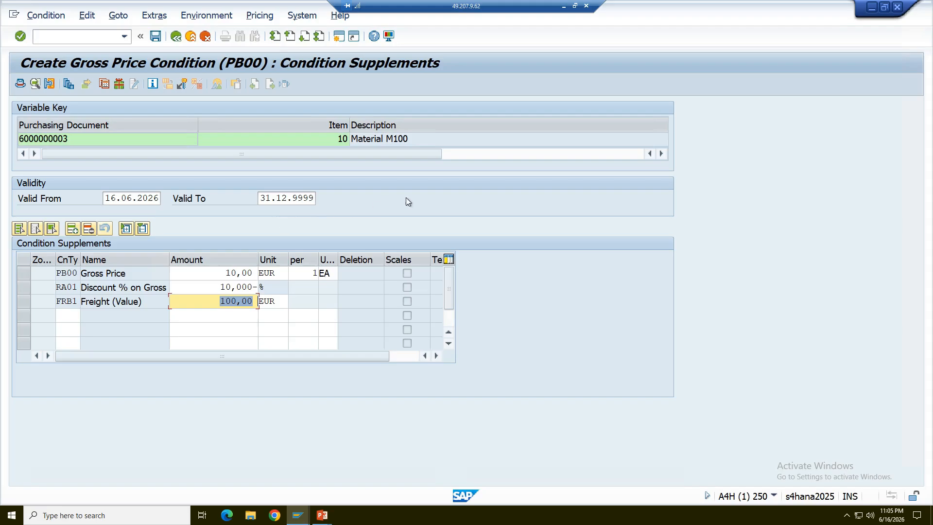
click(175, 39)
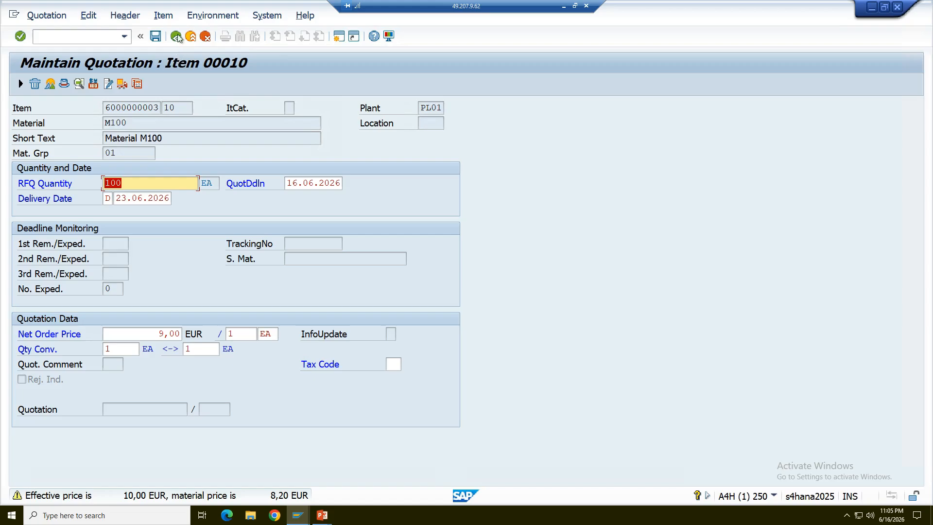
click(176, 37)
key(Return)
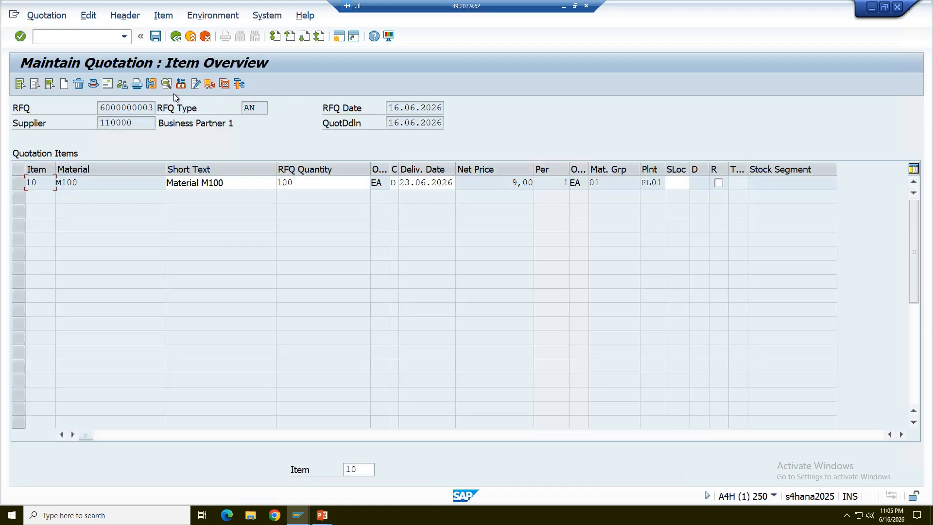
click(155, 39)
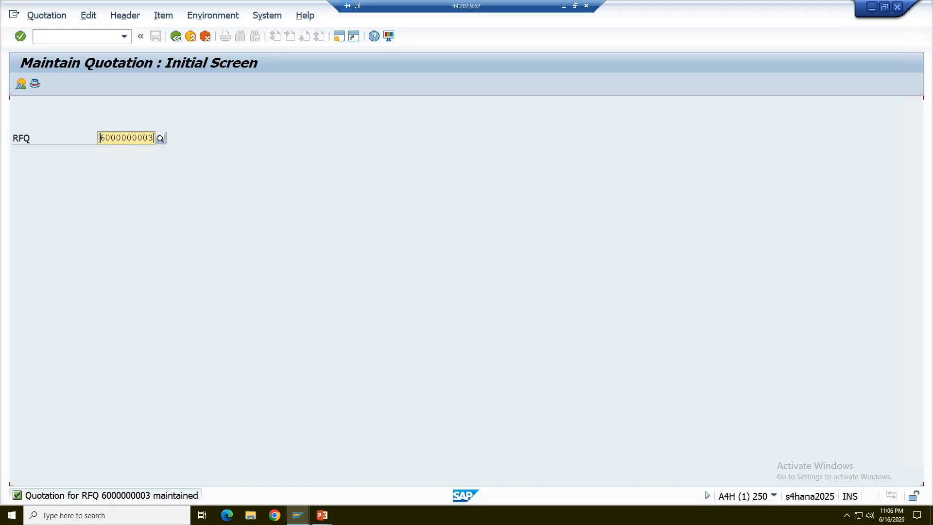
key(BackSpace)
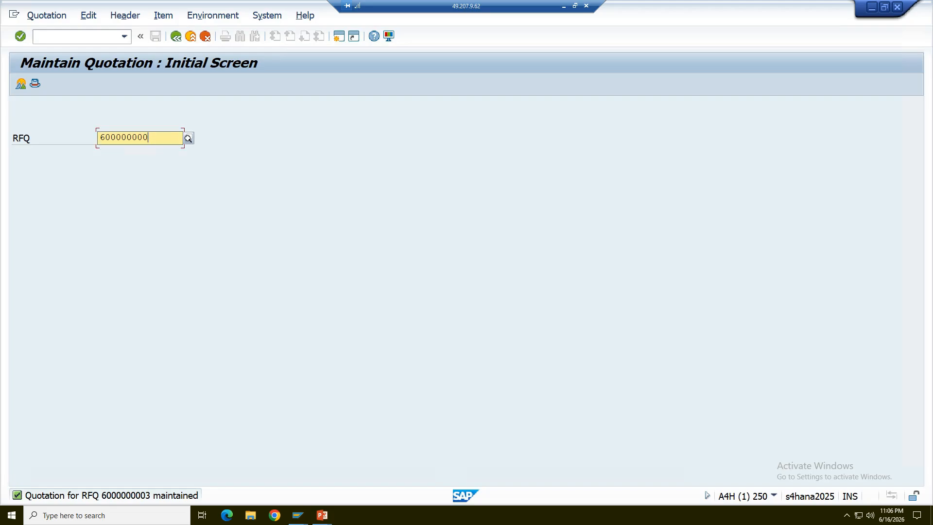
text(4)
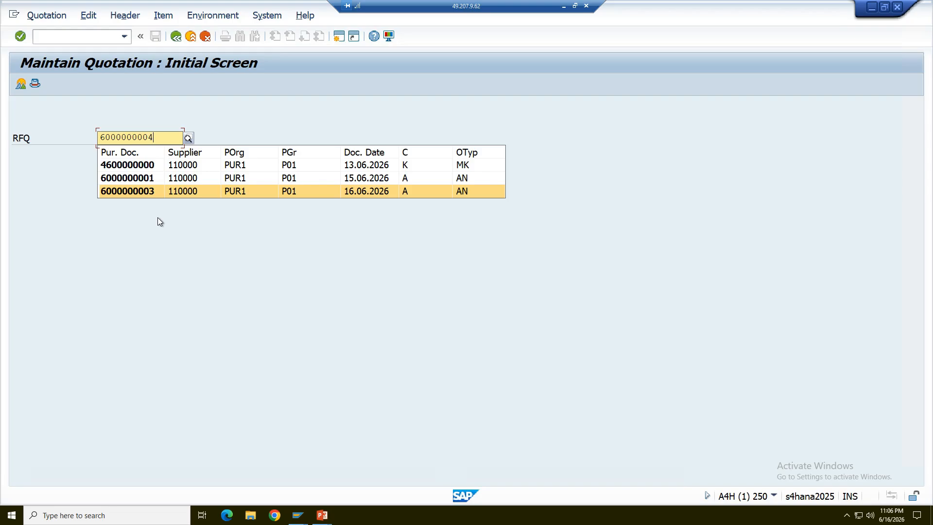
key(Return)
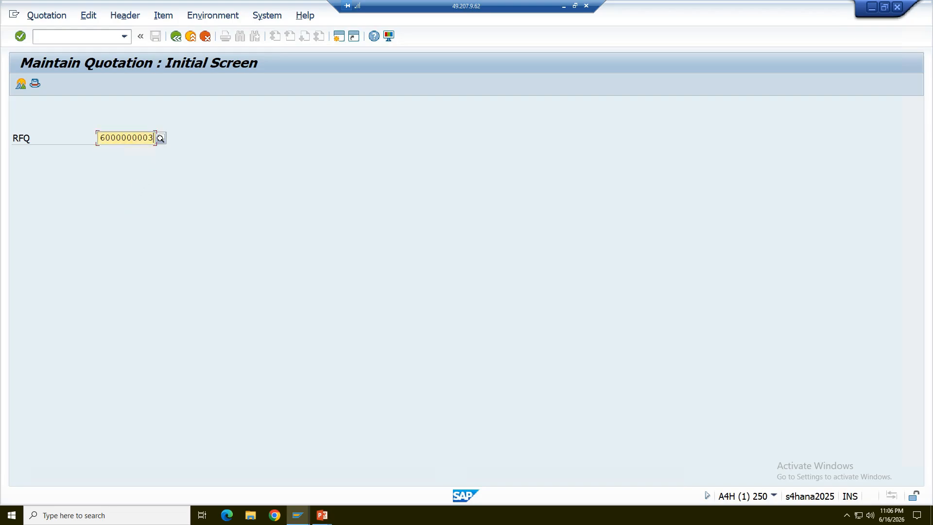
Open the RFQ ending in 4 for quotation maintenance.
key(BackSpace)
text(4)
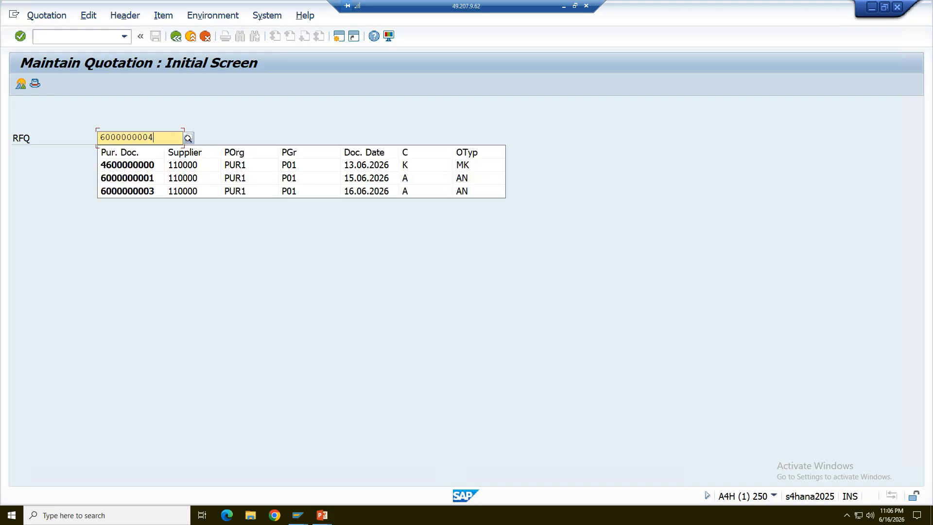
key(Return)
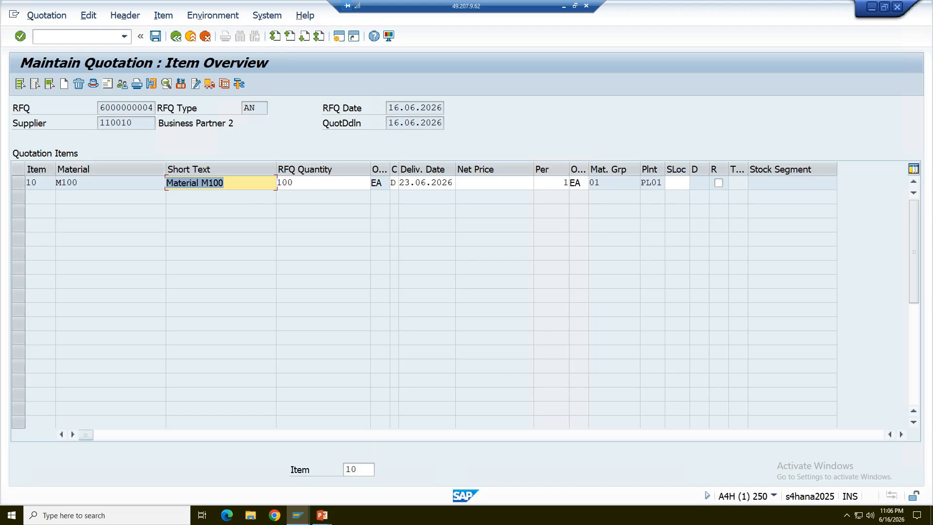
Open the conditions of item 10 for supplier 110010 and set gross price PB00 to 10 EUR, following the PowerPoint slide.
click(494, 183)
click(18, 183)
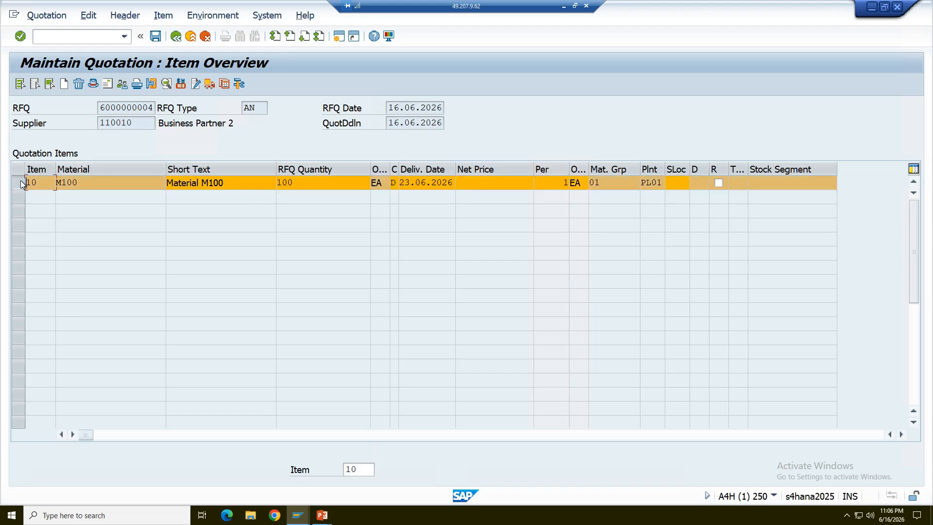
click(181, 85)
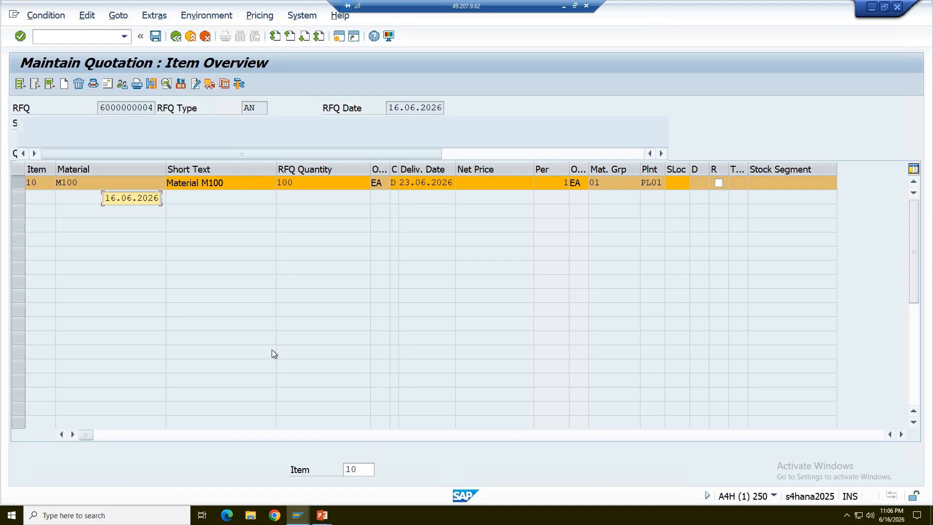
mouse_move(324, 518)
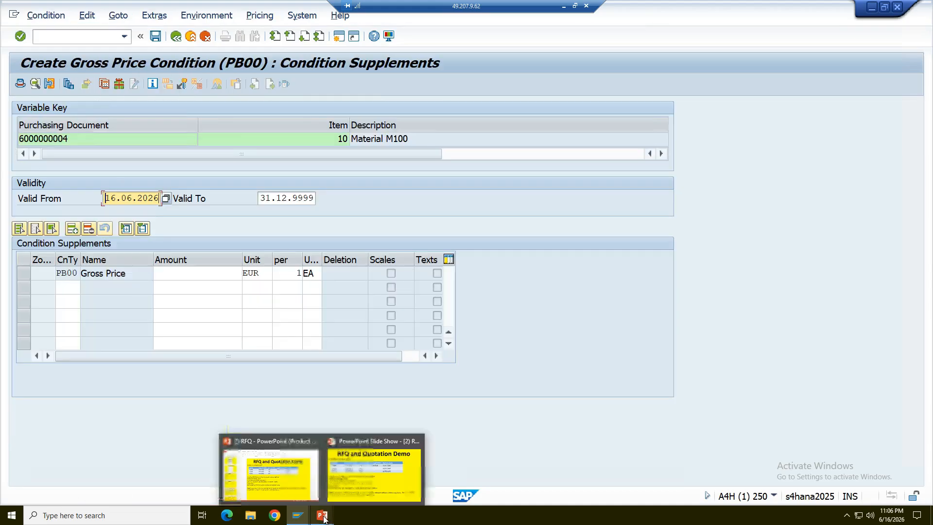
click(366, 472)
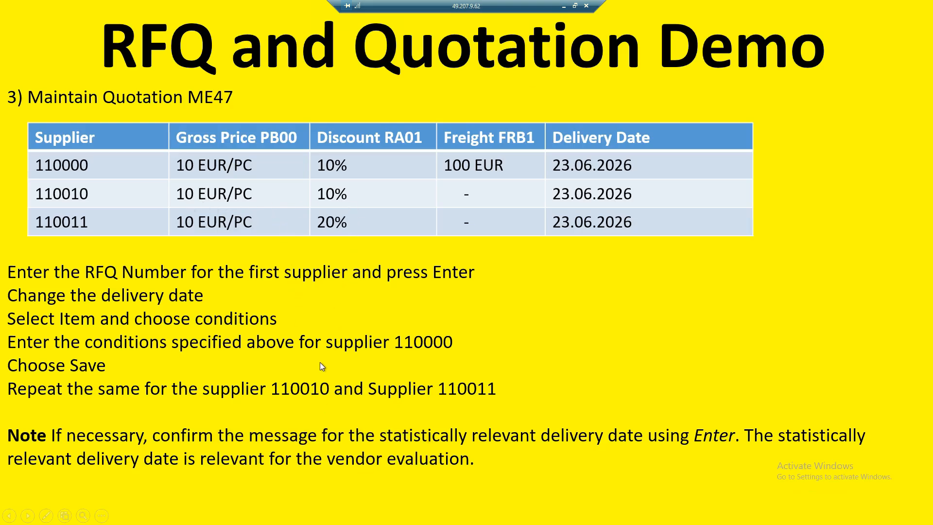
key(alt+Tab)
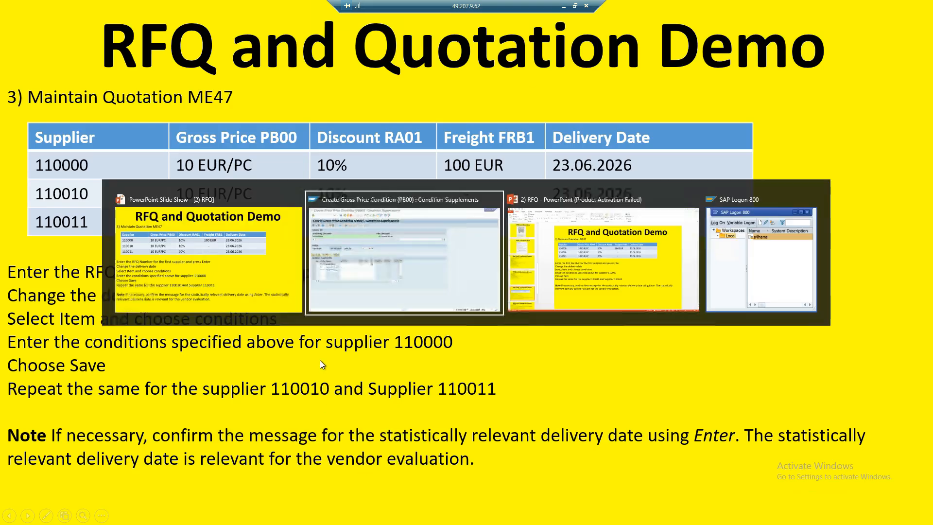
click(197, 273)
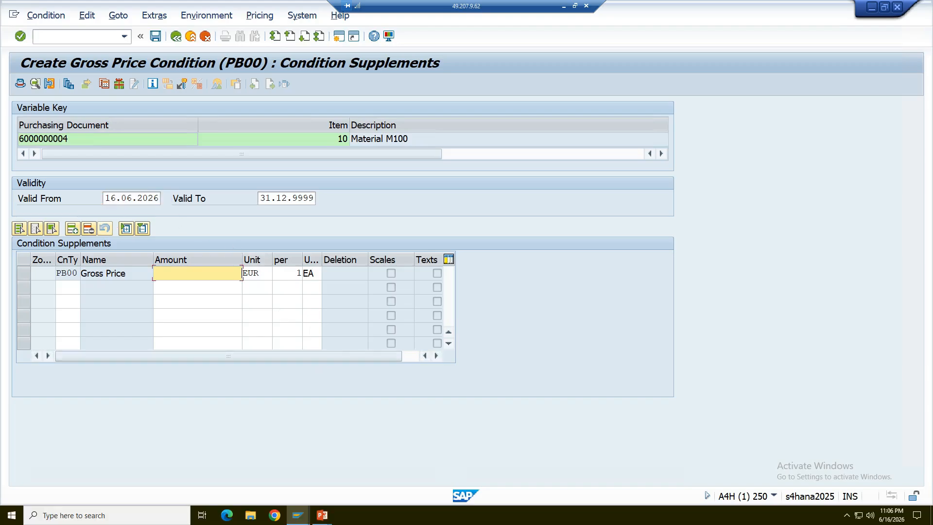
text(10)
key(Return)
Add condition type RA01 with a 10% discount for supplier 110010 and save the quotation.
click(67, 287)
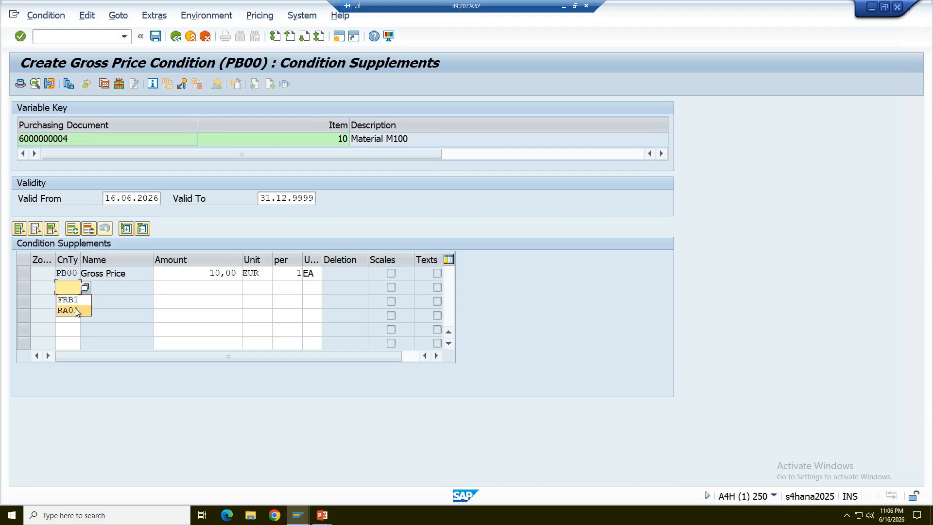
click(70, 311)
click(198, 287)
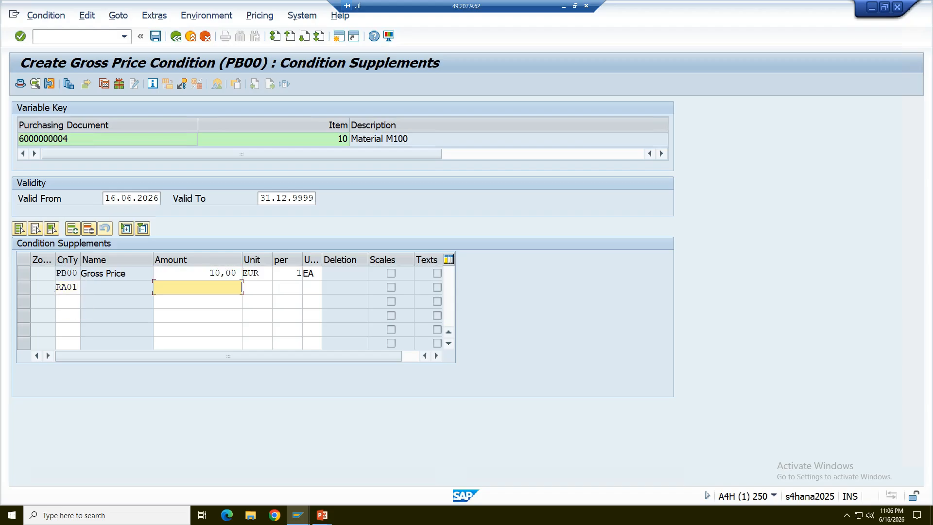
text(10)
key(Return)
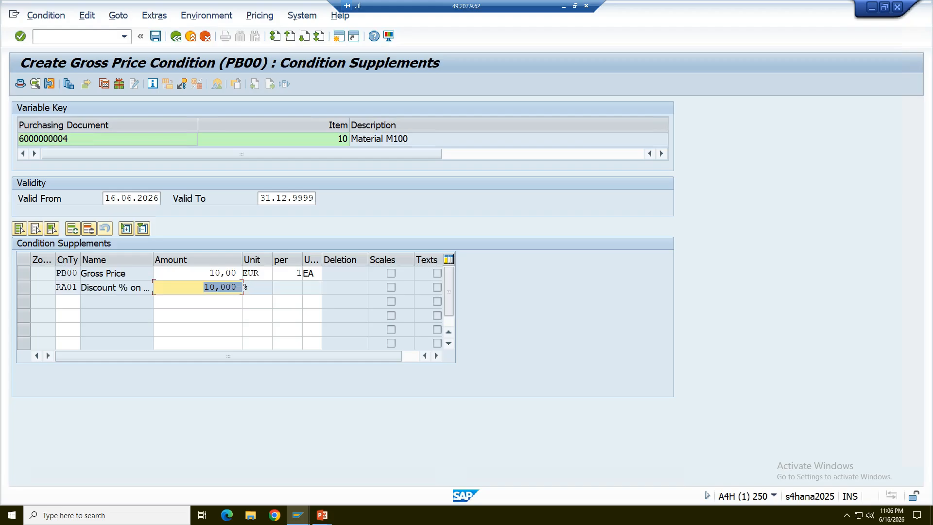
key(Return)
click(176, 40)
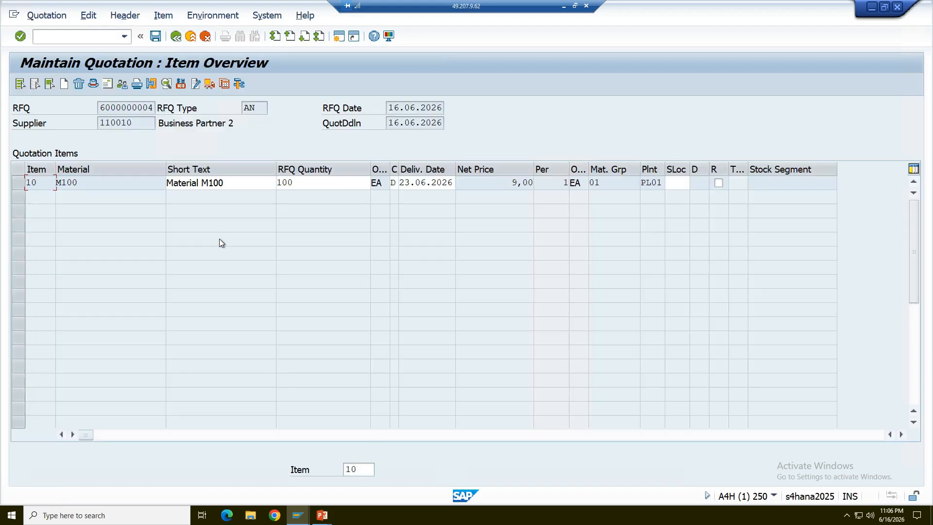
click(156, 37)
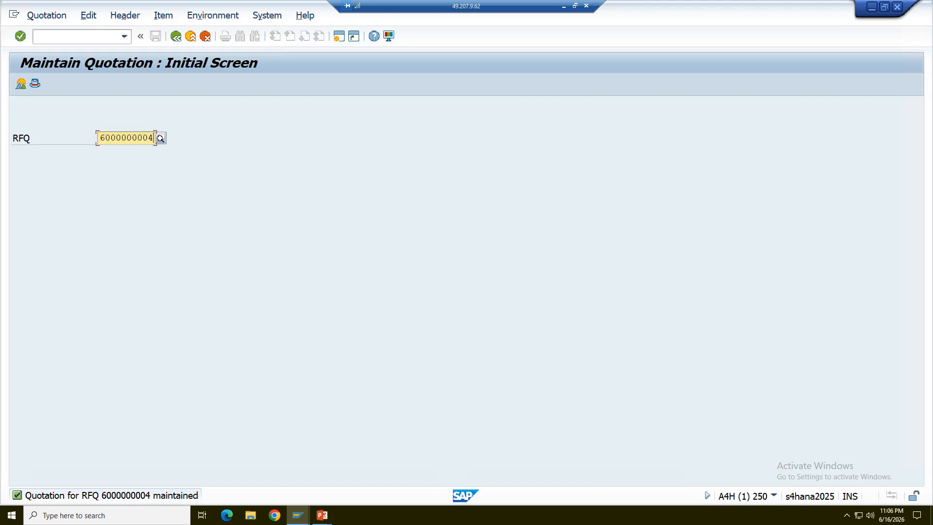
key(BackSpace)
text(5)
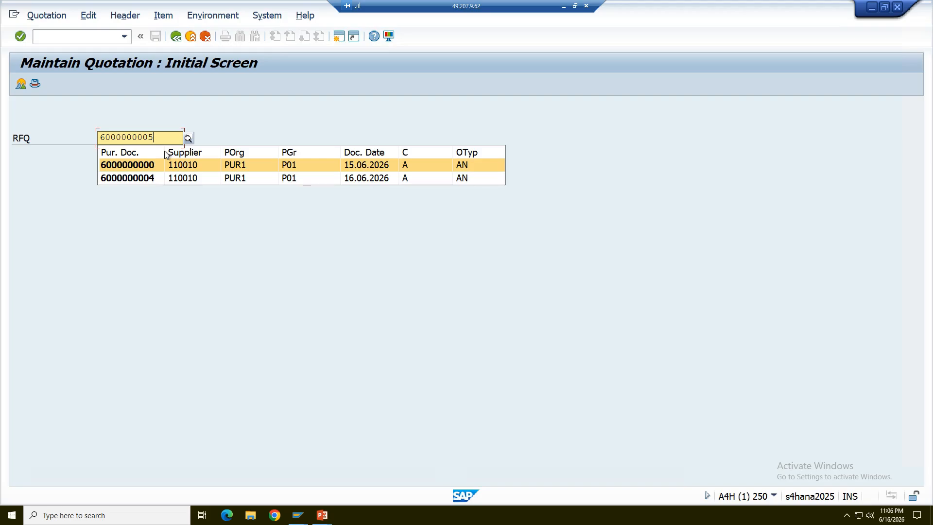
key(Return)
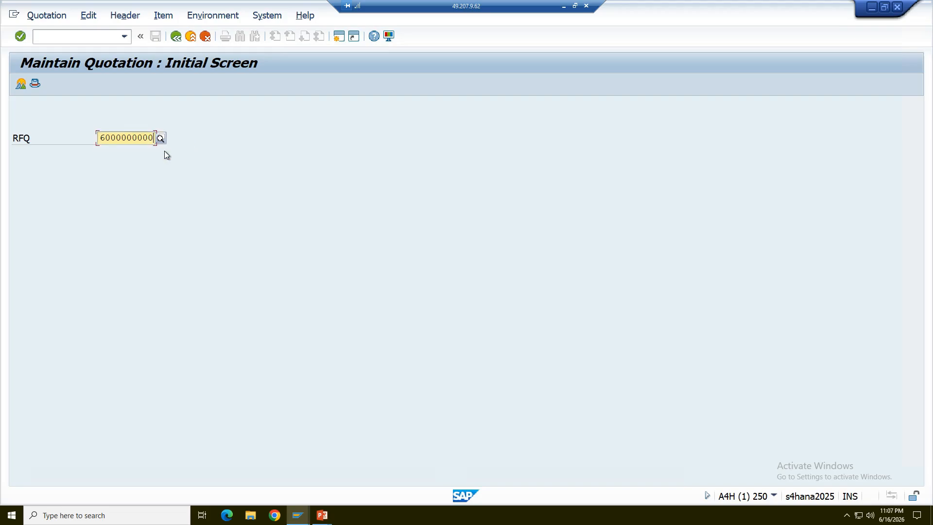
Open the RFQ ending in 5 for quotation maintenance.
key(BackSpace)
text(5)
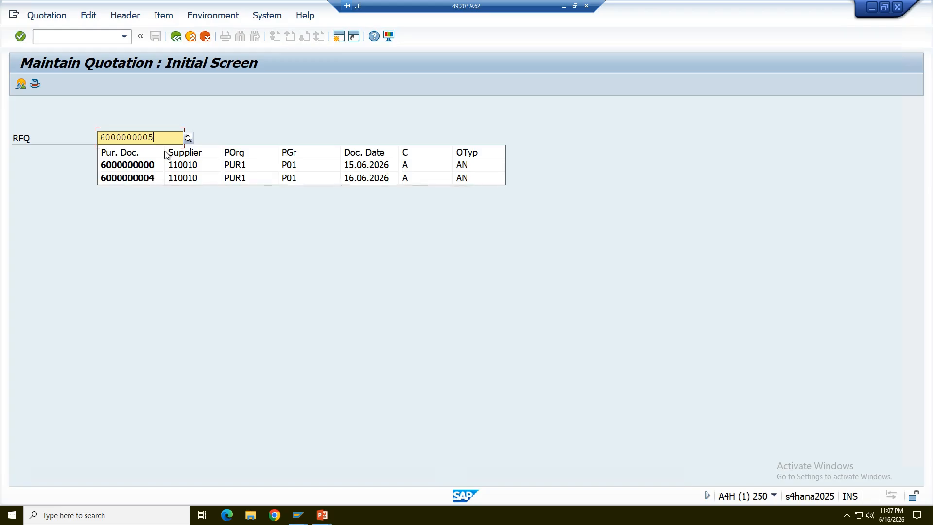
key(Return)
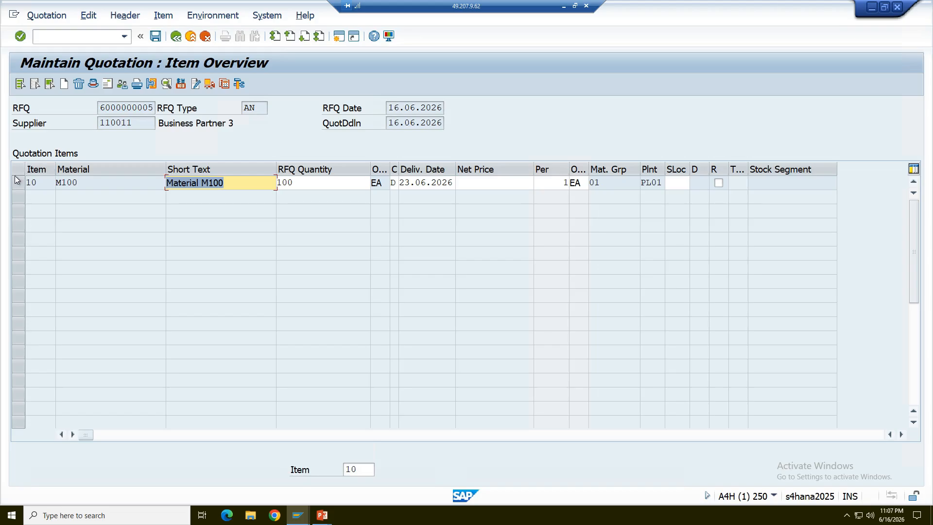
Open the conditions of item 10 for supplier 110011, check the PowerPoint slide, and set gross price PB00 to 10 EUR.
click(18, 181)
click(177, 84)
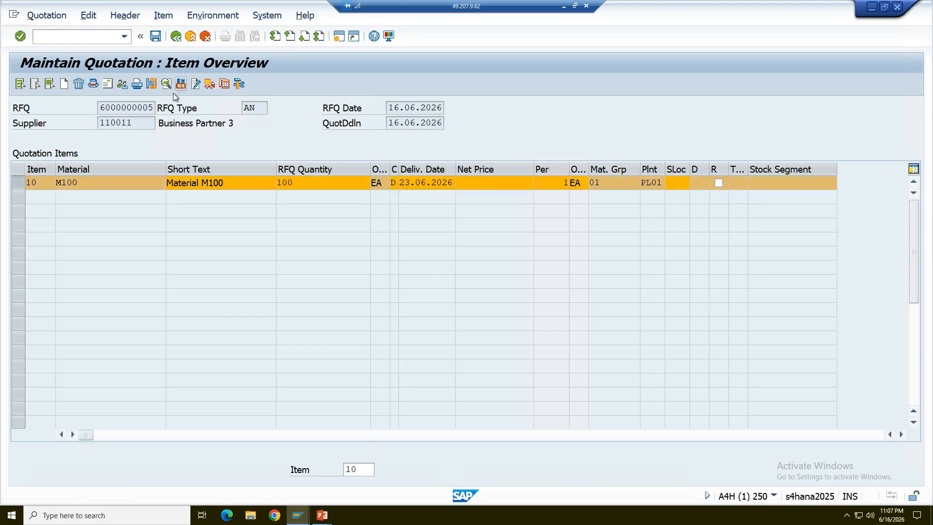
key(alt+Tab)
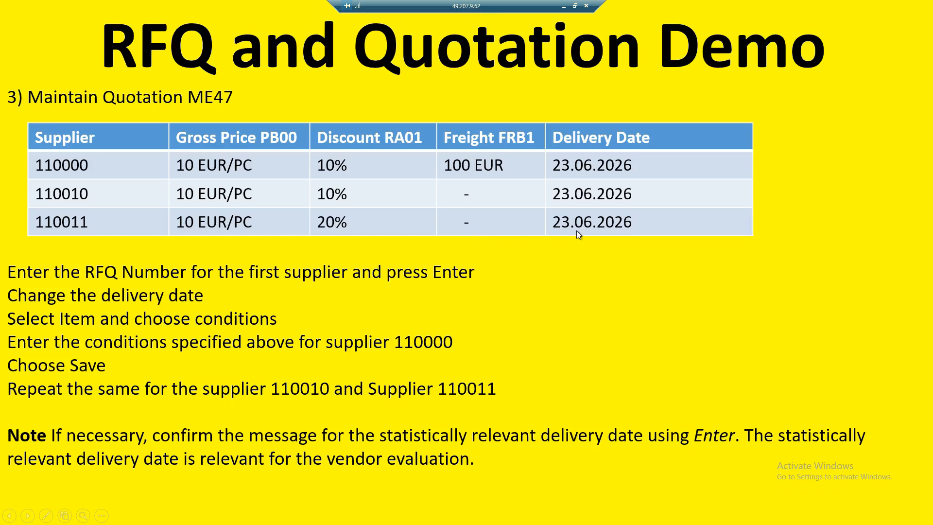
key(alt+Tab)
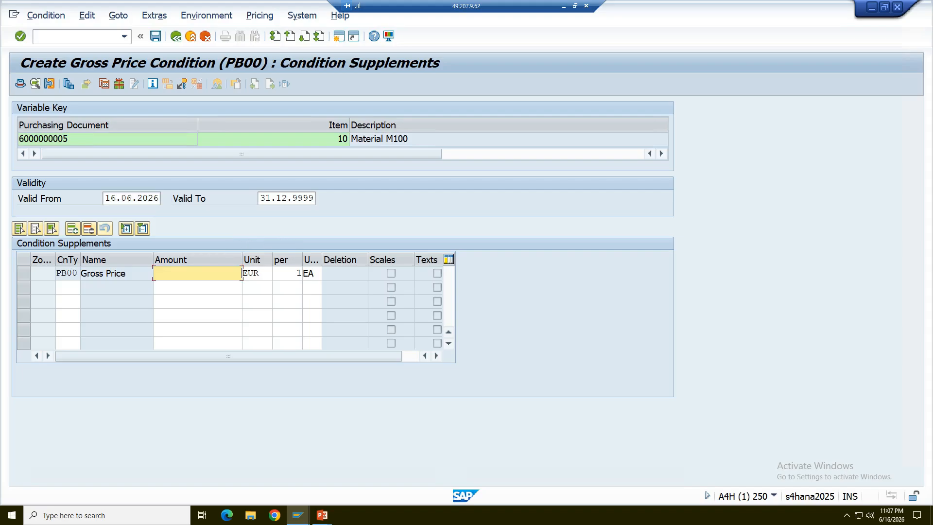
text(10)
key(Return)
Add condition type RA01 with a 20% discount for supplier 110011 and save the quotation.
click(67, 287)
click(67, 287)
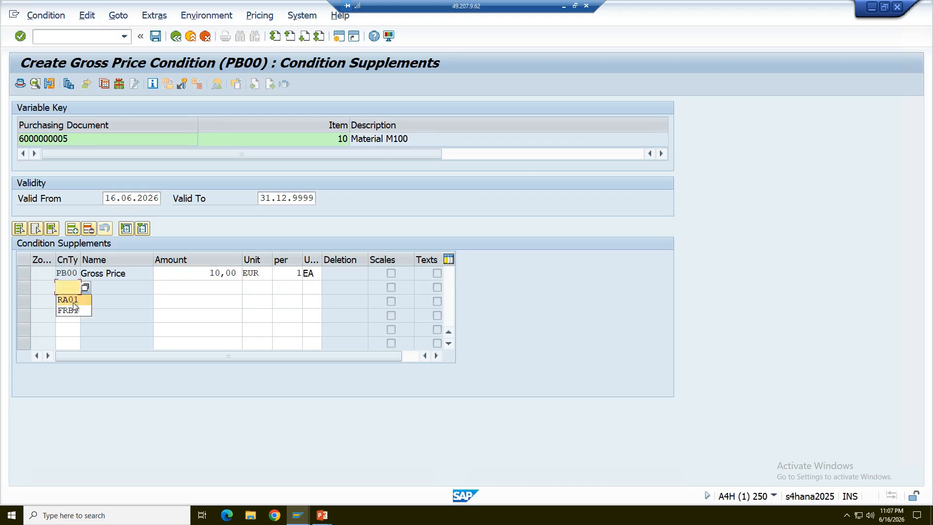
click(68, 299)
click(197, 287)
text(20,000-)
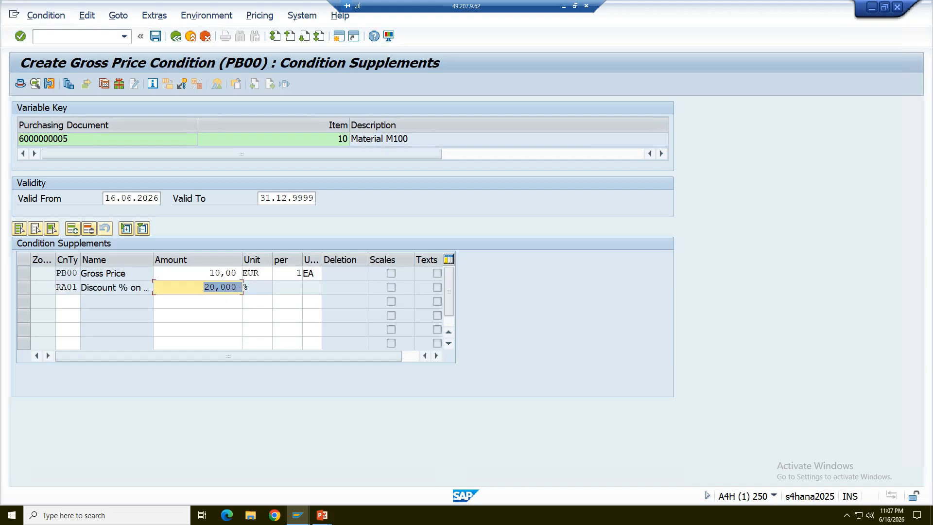
key(Return)
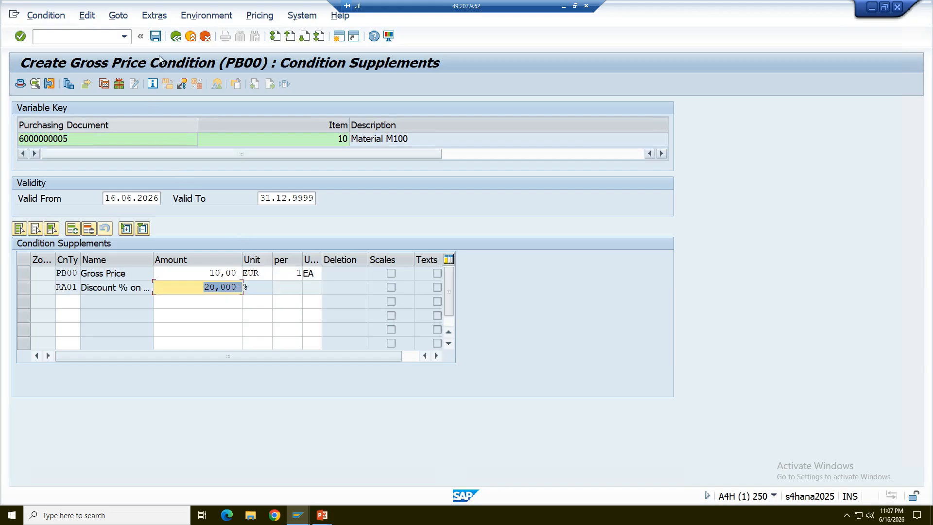
click(175, 36)
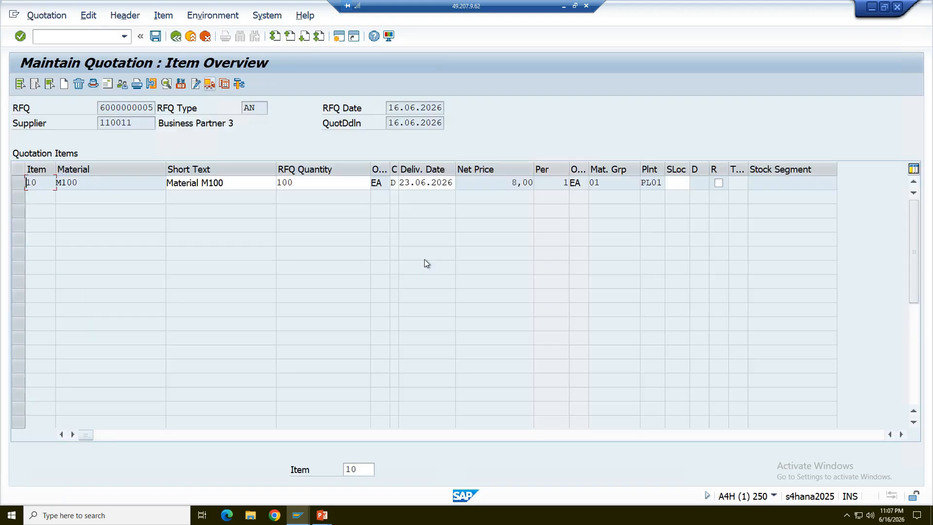
click(155, 36)
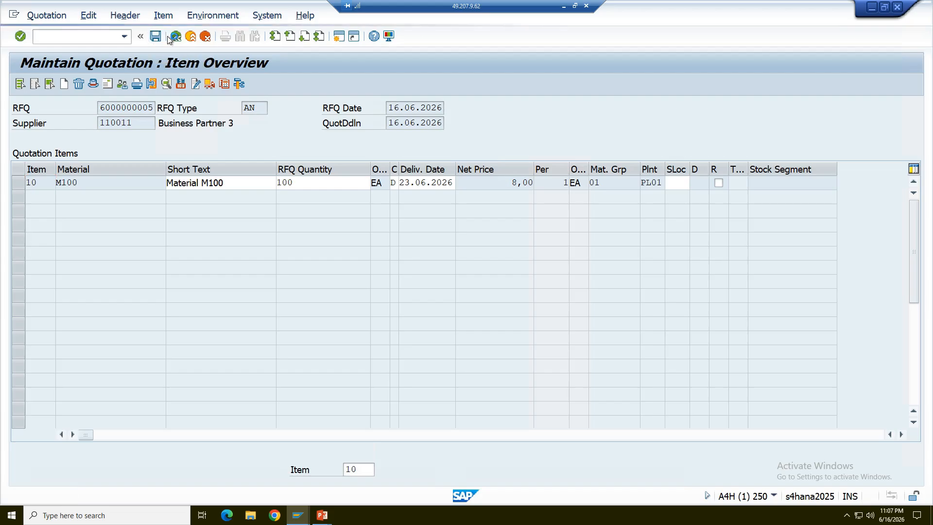
Leave Maintain Quotation for SAP Easy Access and switch to the PowerPoint slide show.
click(176, 37)
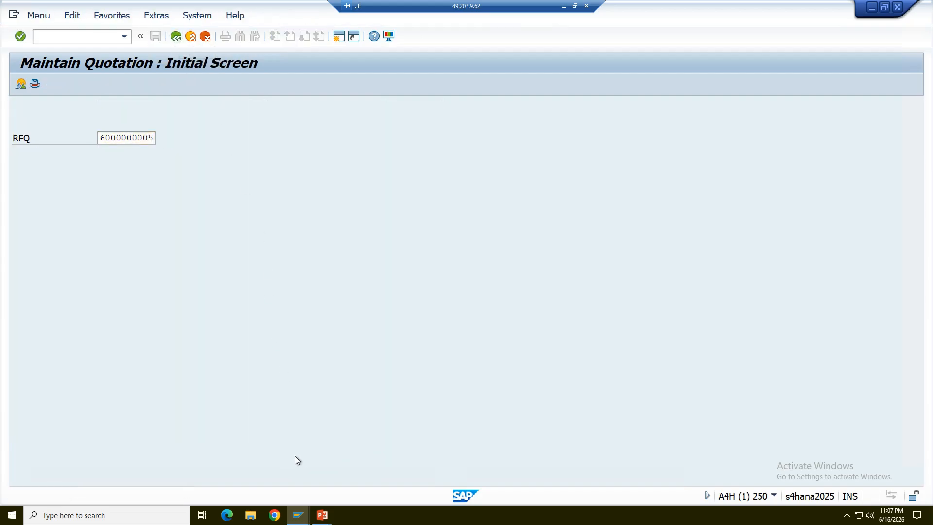
mouse_move(322, 515)
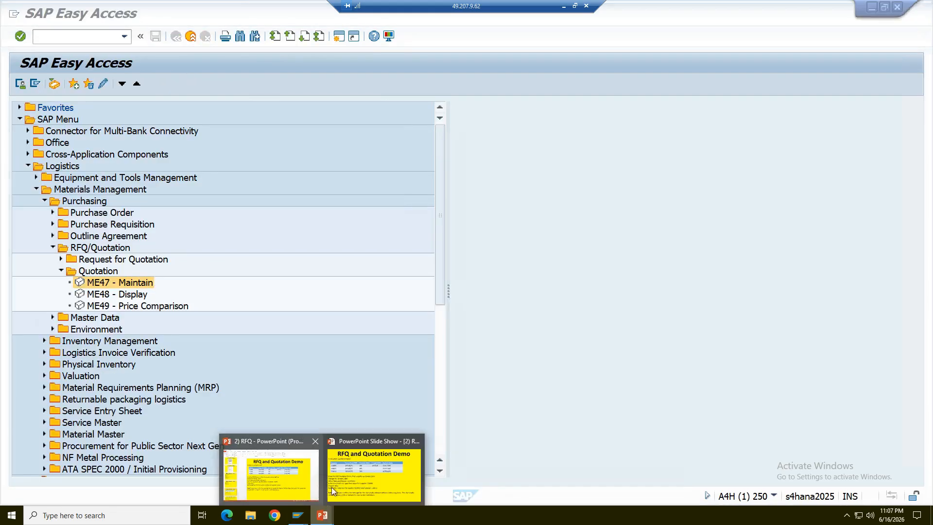
click(336, 477)
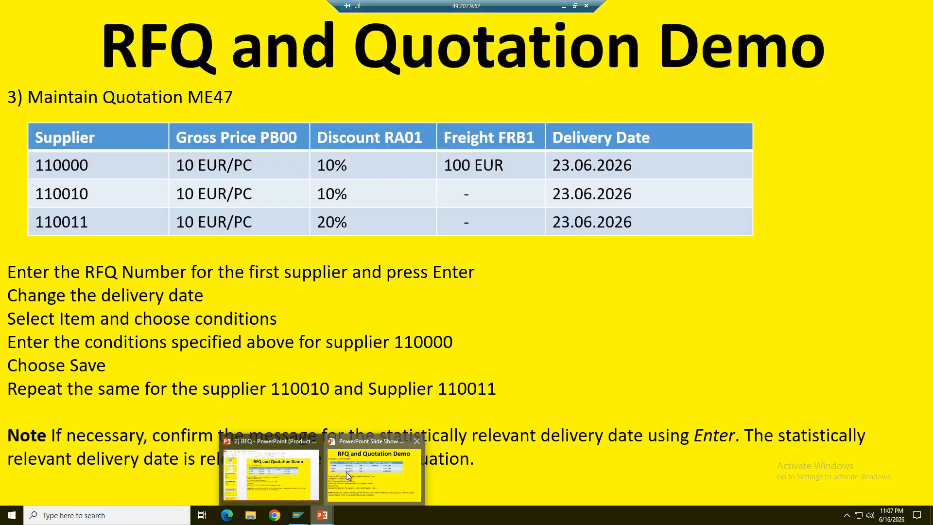
Advance the slide show to the Price Comparison slide, switch back to SAP, and open ME49 - Price Comparison.
click(287, 300)
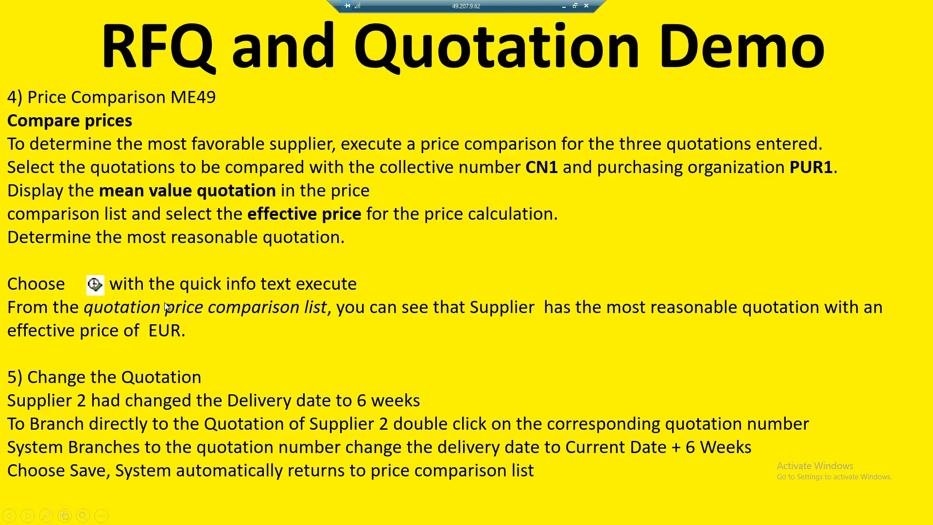
key(alt+Tab)
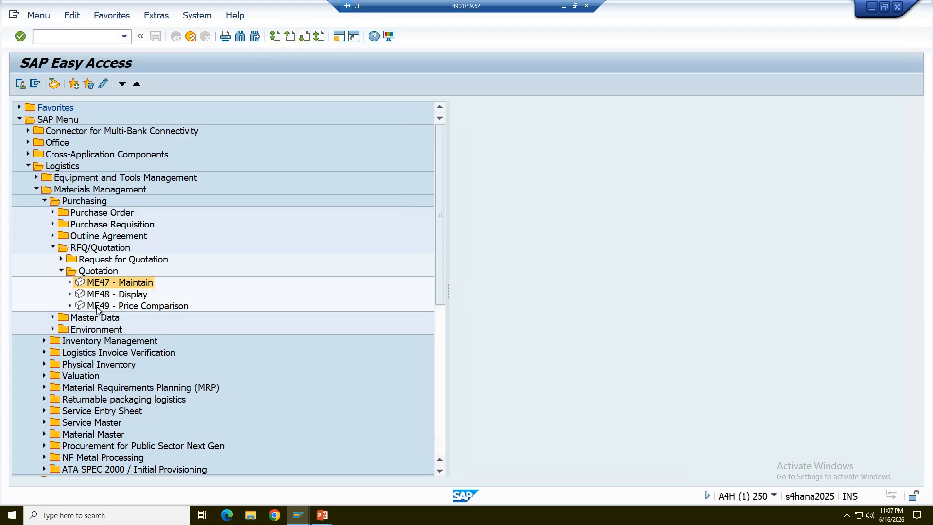
click(81, 310)
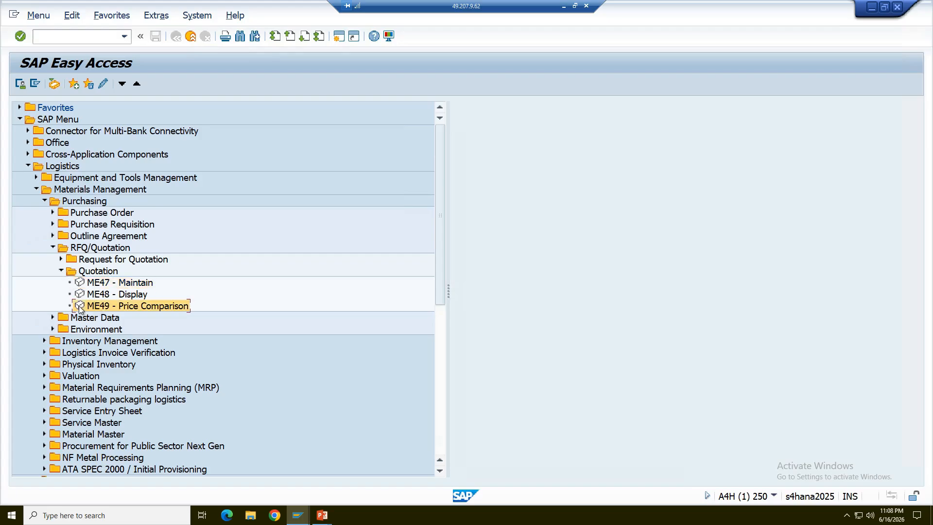
double_click(80, 307)
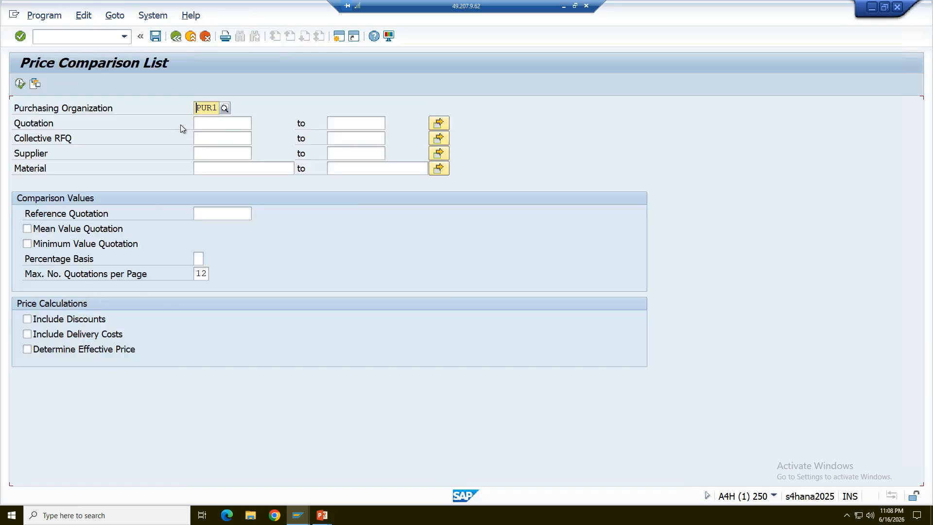
Enter collective RFQ CN1 for purchasing organization PUR1 and recheck the comparison instructions on the PowerPoint slide.
click(222, 138)
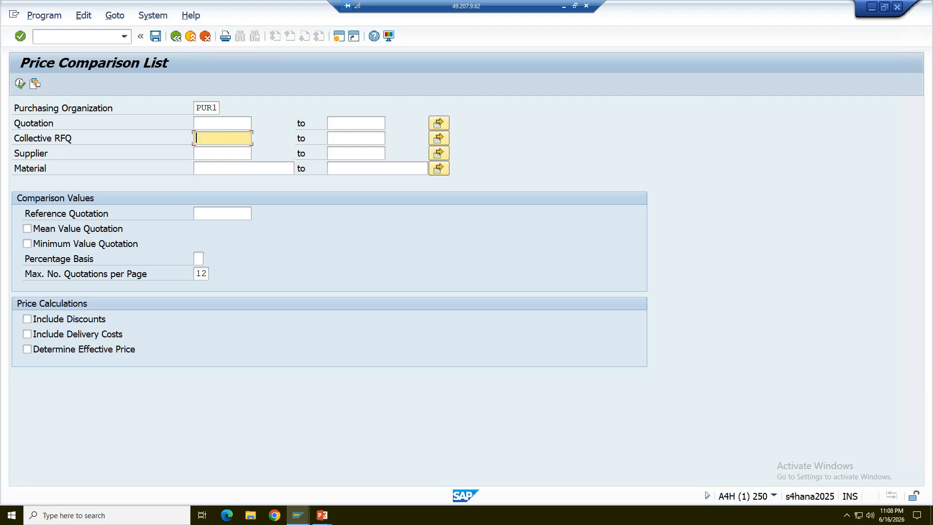
text(CN1)
key(Return)
click(217, 108)
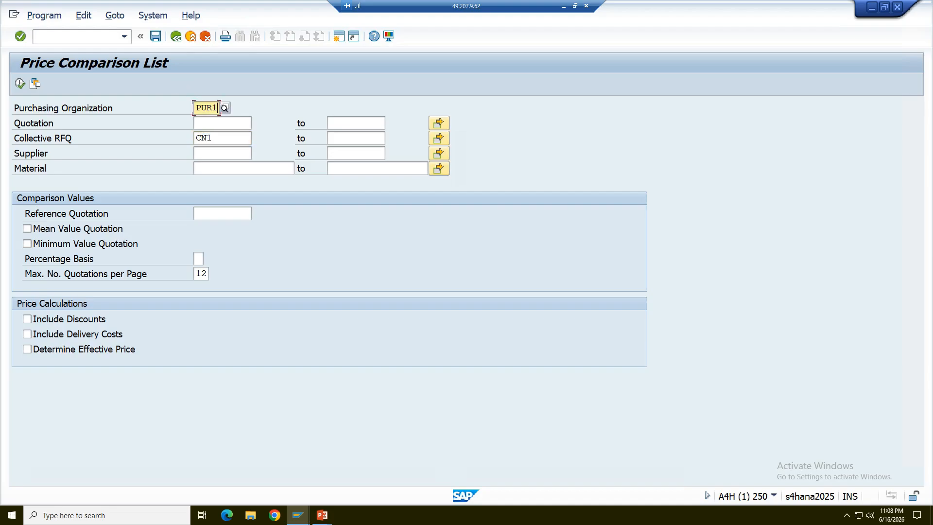
key(BackSpace)
key(BackSpace)
key(BackSpace)
key(BackSpace)
key(Return)
key(alt+Tab)
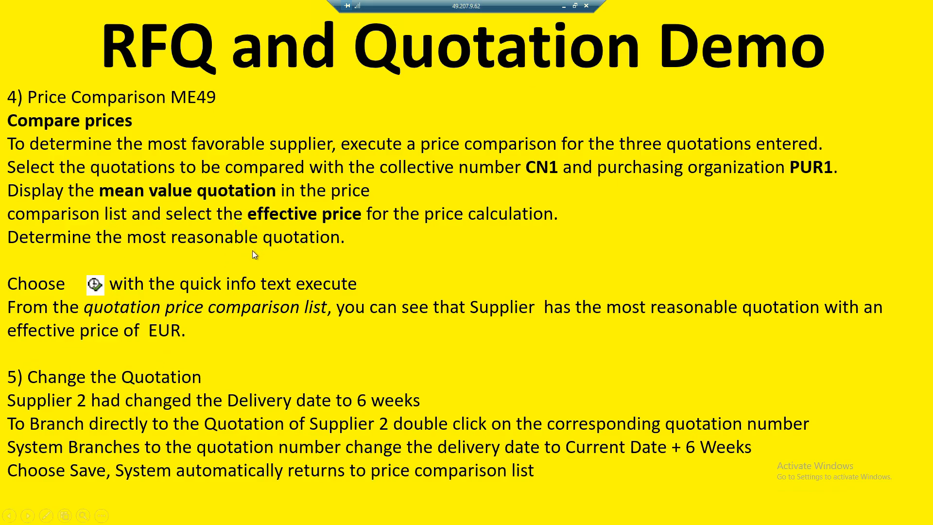
key(alt+Tab)
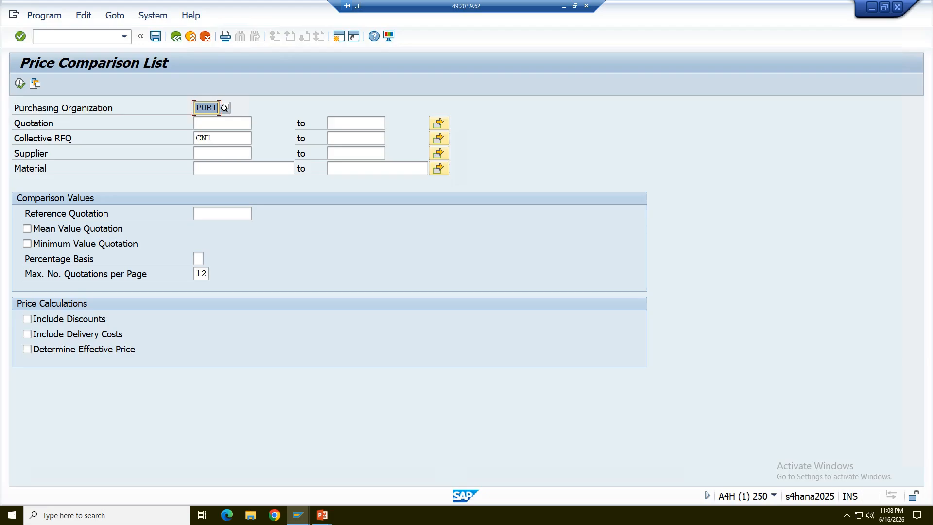
Enable mean value quotation, effective price and delivery costs, and execute the price comparison list.
click(27, 228)
click(29, 350)
click(27, 335)
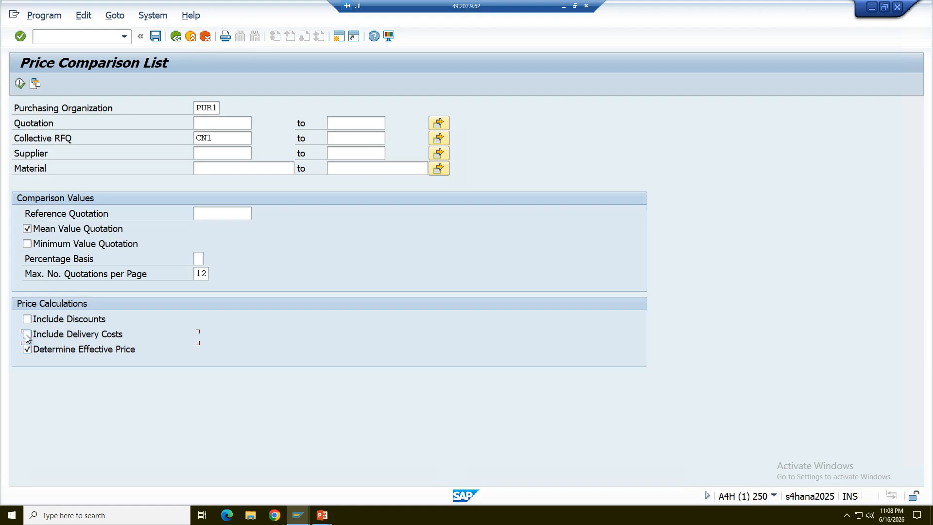
click(20, 84)
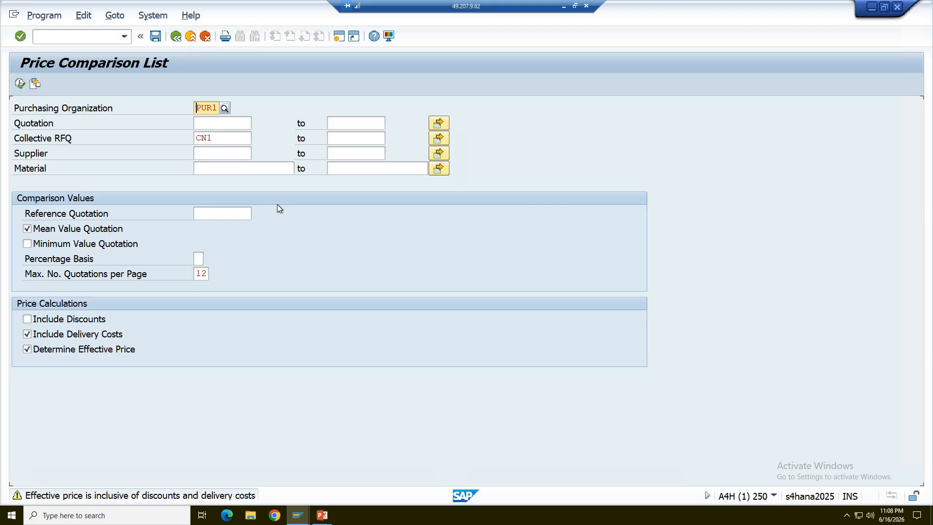
key(Return)
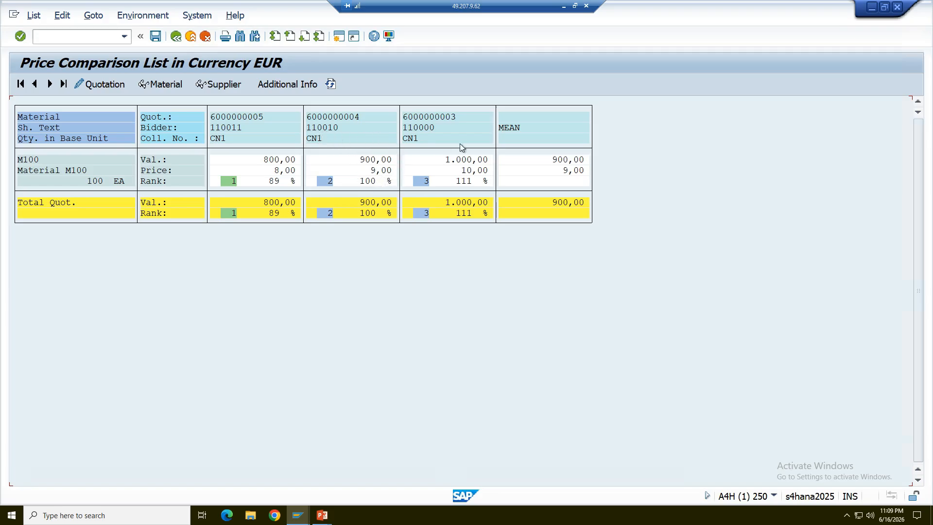
Open supplier 110000's quotation from the comparison list, set the rejection indicator for item 10, and save.
double_click(428, 116)
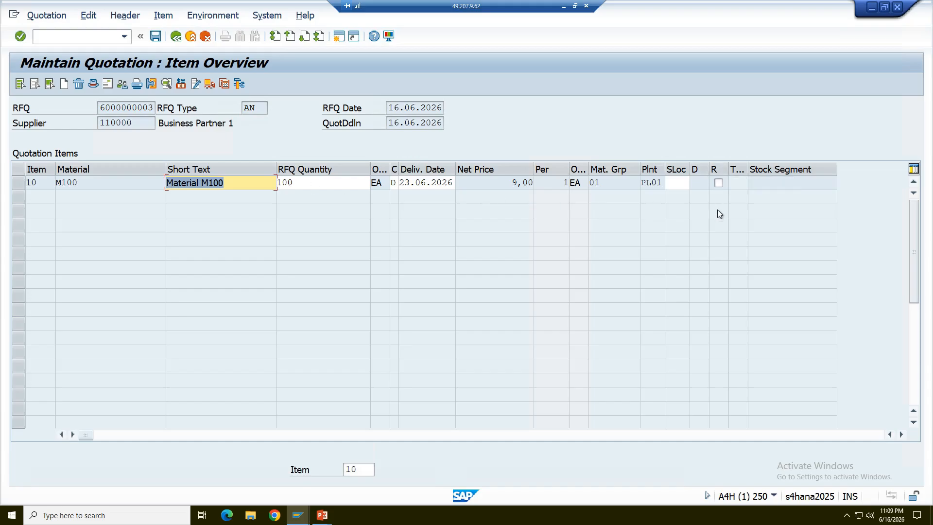
click(716, 183)
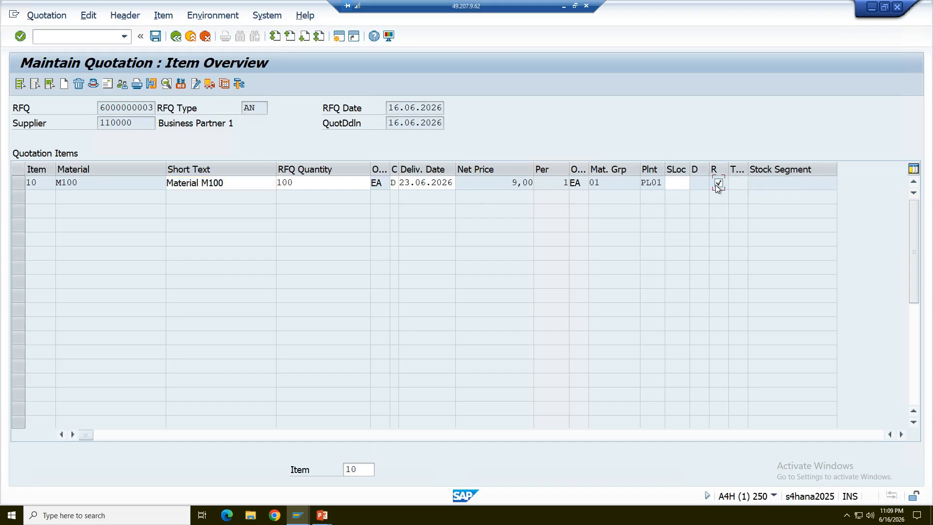
click(154, 37)
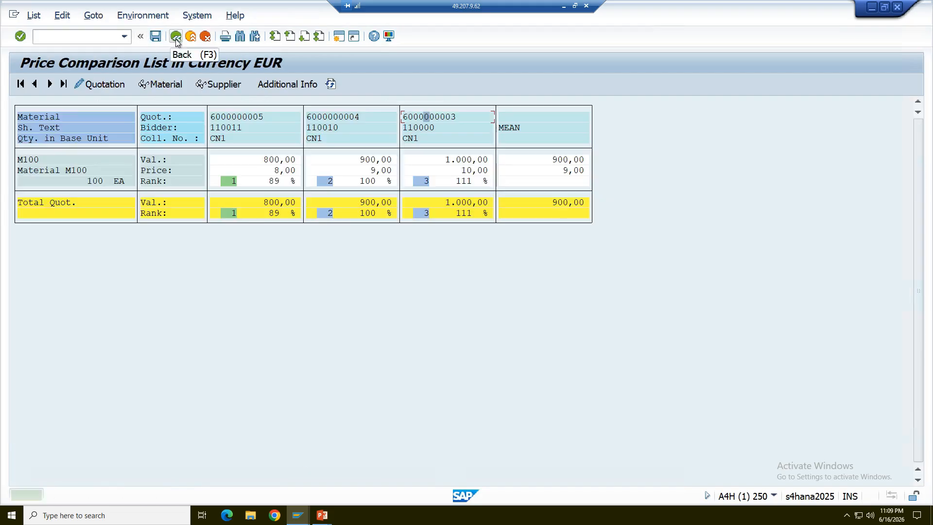
Open supplier 110010's quotation from the comparison list, set the rejection indicator for item 10, and save.
double_click(331, 117)
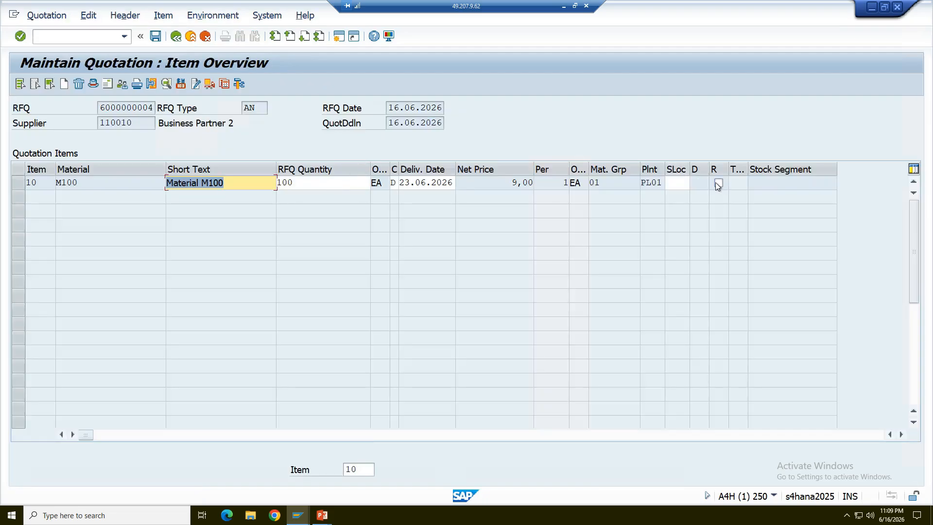
click(717, 184)
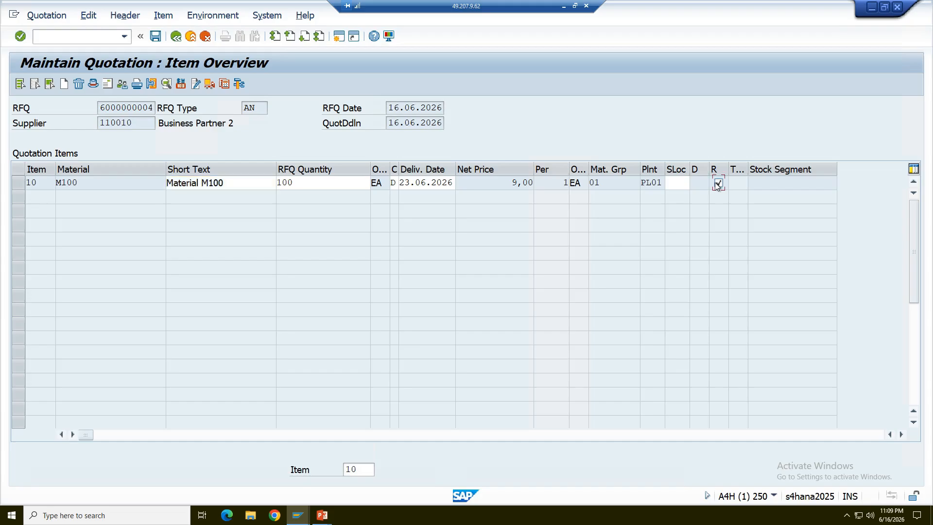
click(154, 37)
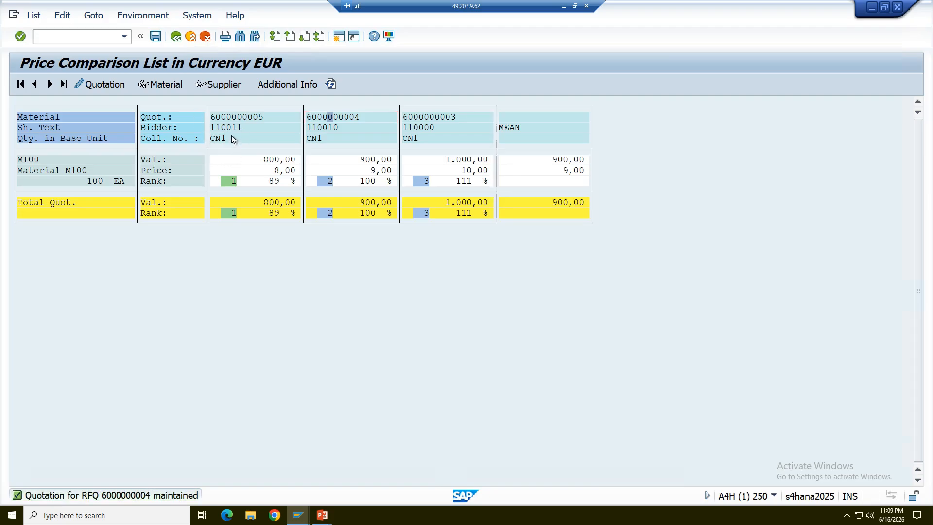
Leave the price comparison for SAP Easy Access and open ME9A - Print/Transmit under the Request for Quotation messages.
click(176, 37)
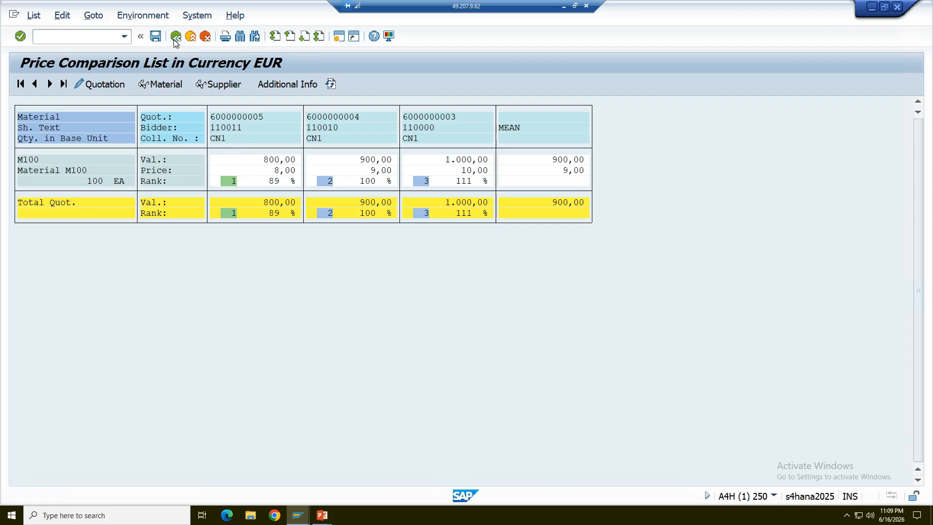
click(175, 36)
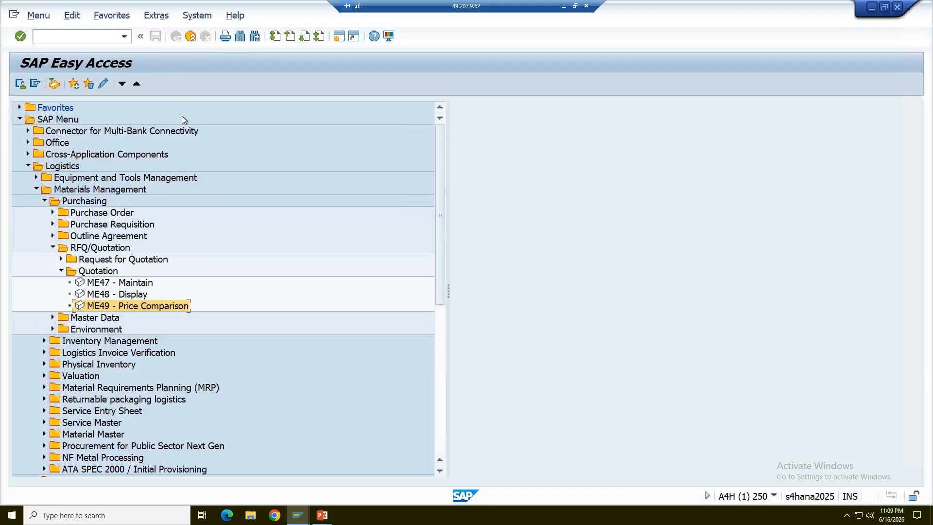
click(60, 259)
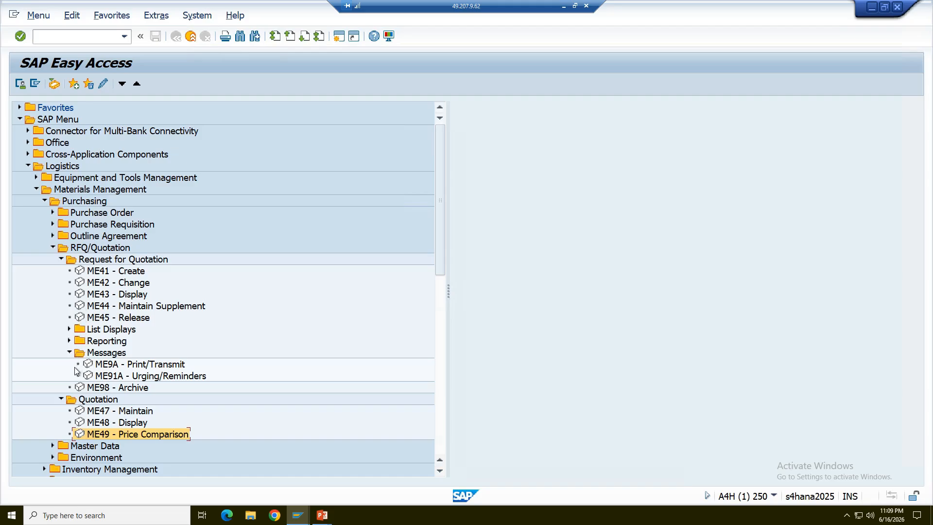
double_click(89, 366)
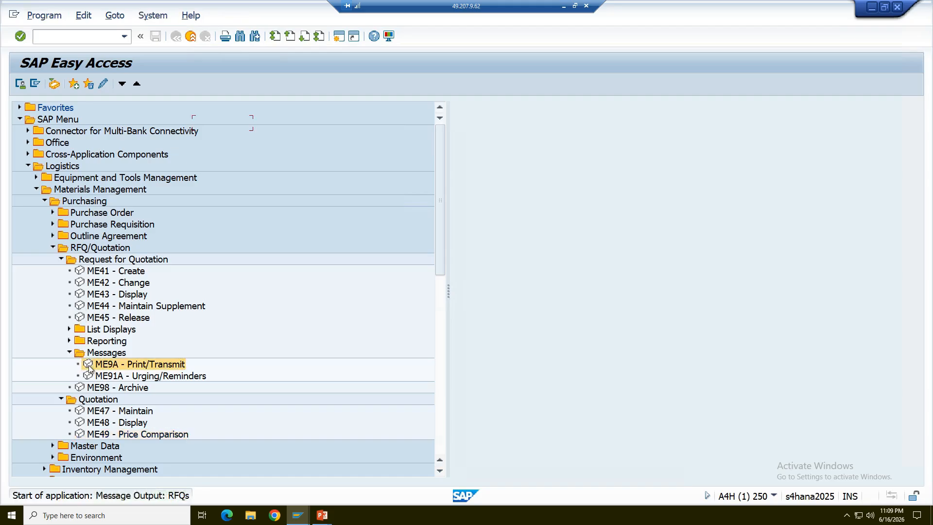
Set the document number range from the RFQ ending in 4 to the RFQ ending in 5.
click(249, 123)
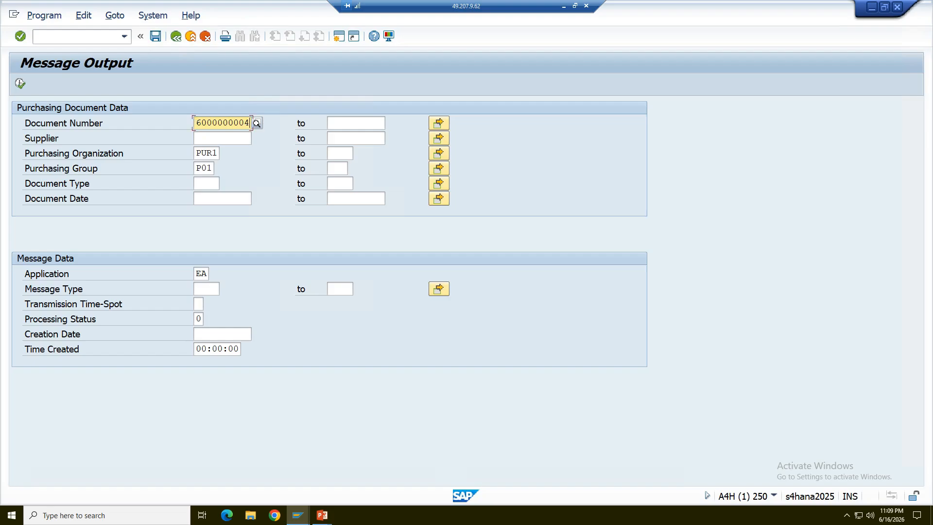
key(BackSpace)
key(BackSpace)
key(BackSpace)
key(BackSpace)
key(BackSpace)
key(BackSpace)
key(BackSpace)
key(BackSpace)
key(BackSpace)
key(BackSpace)
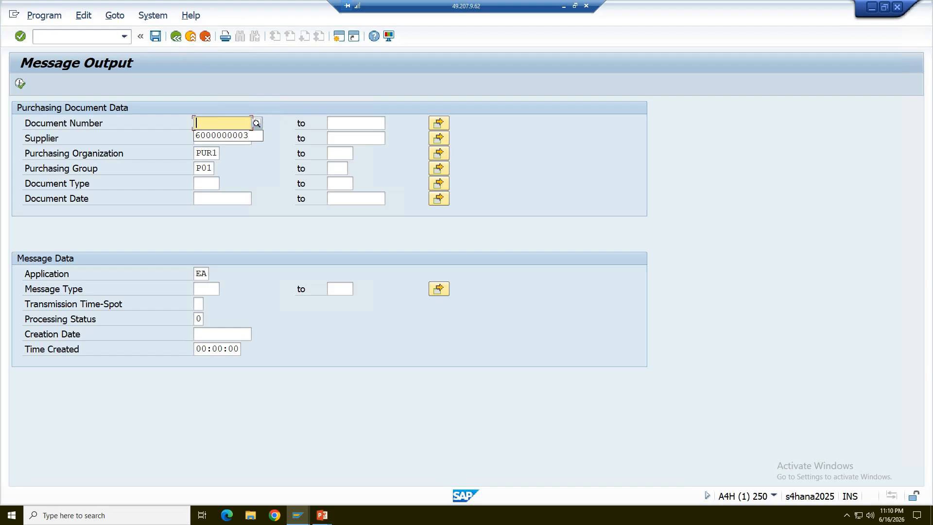
click(243, 137)
key(BackSpace)
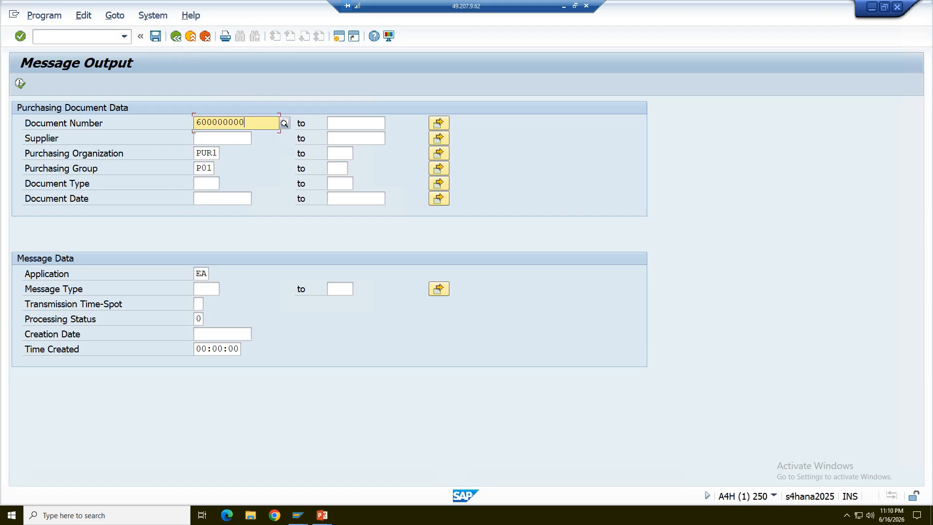
click(241, 151)
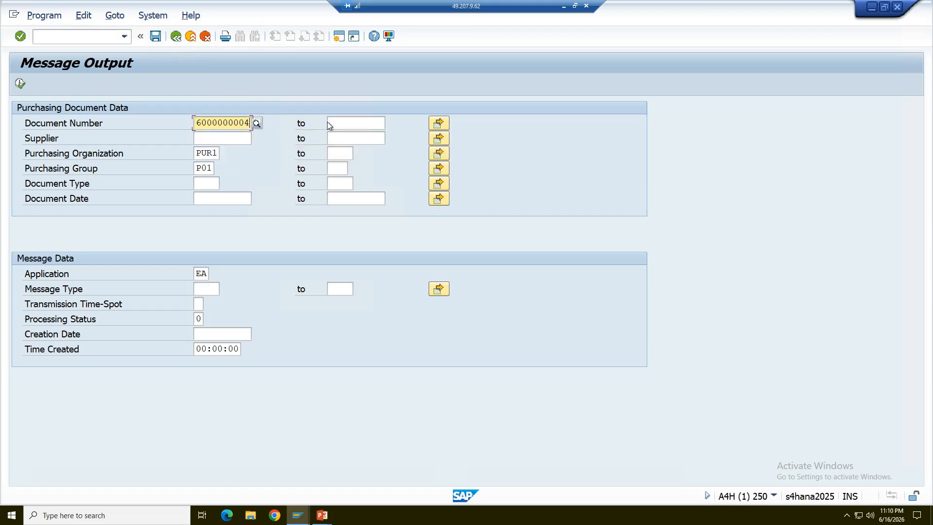
click(329, 124)
click(356, 137)
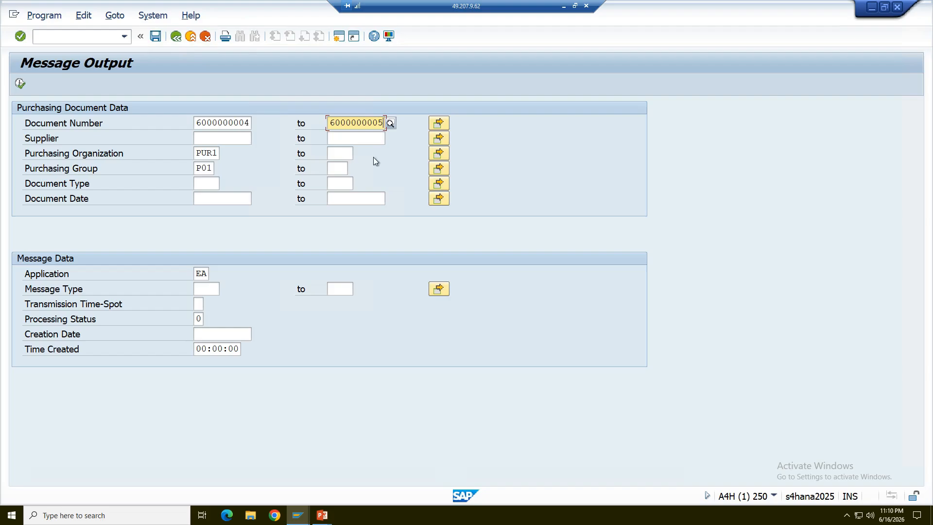
Choose message type ABSA (Quotation Rejection) for application EA and execute the message output.
click(216, 291)
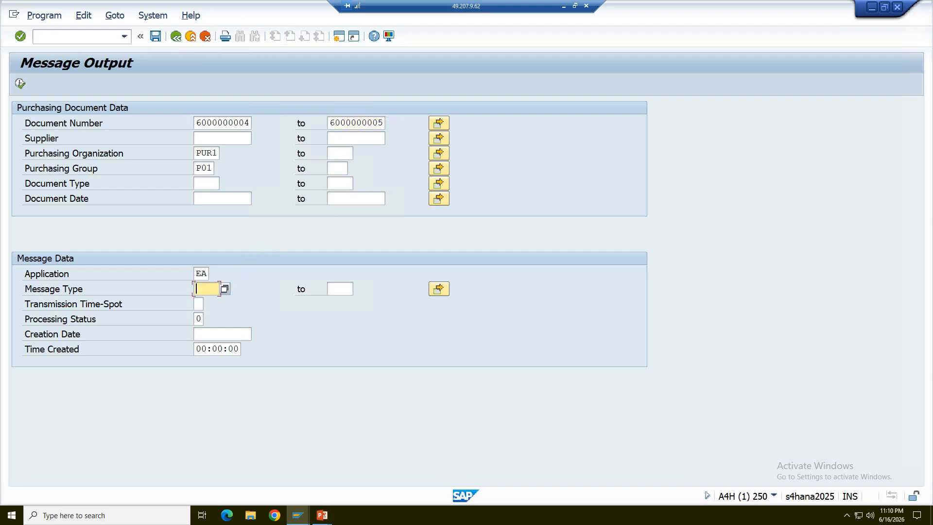
click(223, 289)
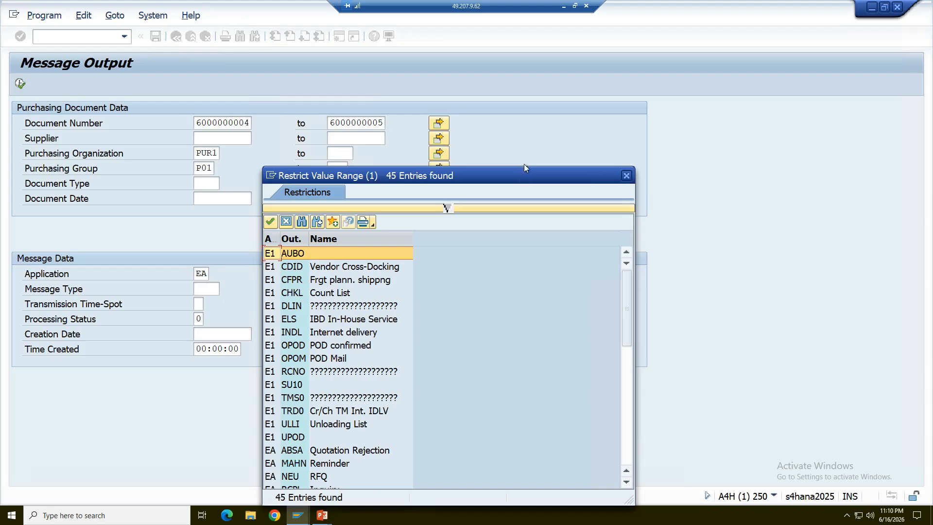
drag(520, 181, 548, 96)
drag(651, 238, 657, 396)
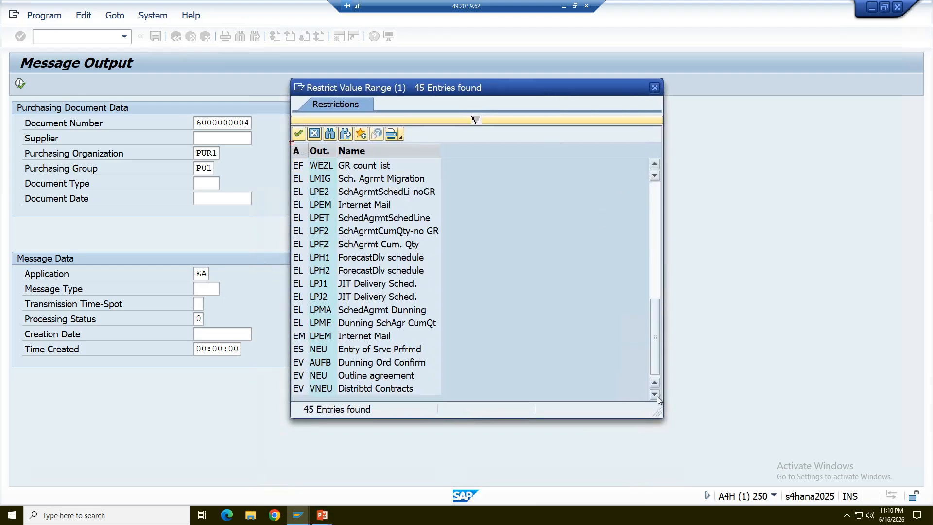
click(654, 221)
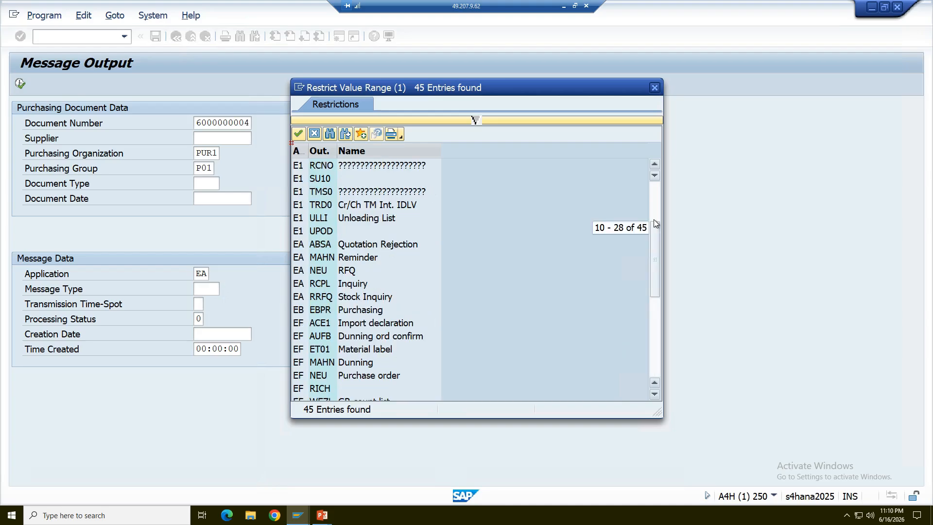
double_click(363, 245)
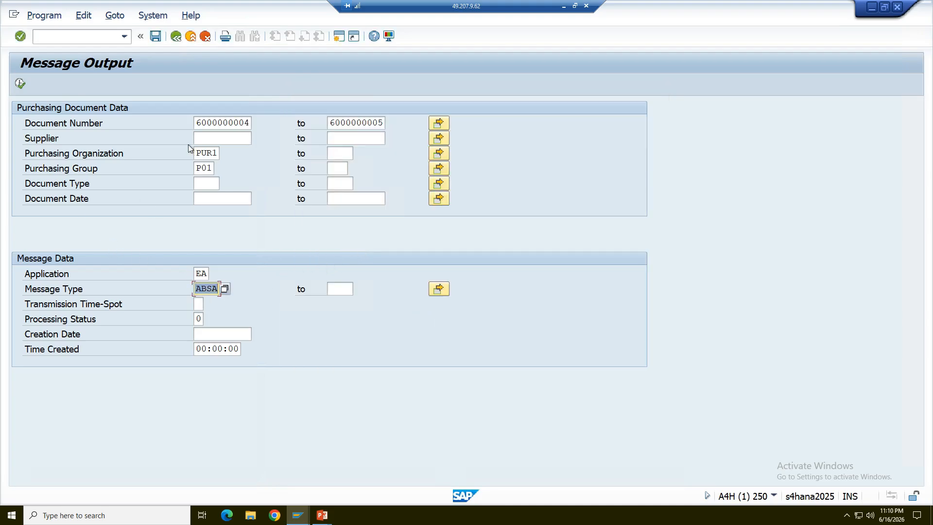
click(222, 138)
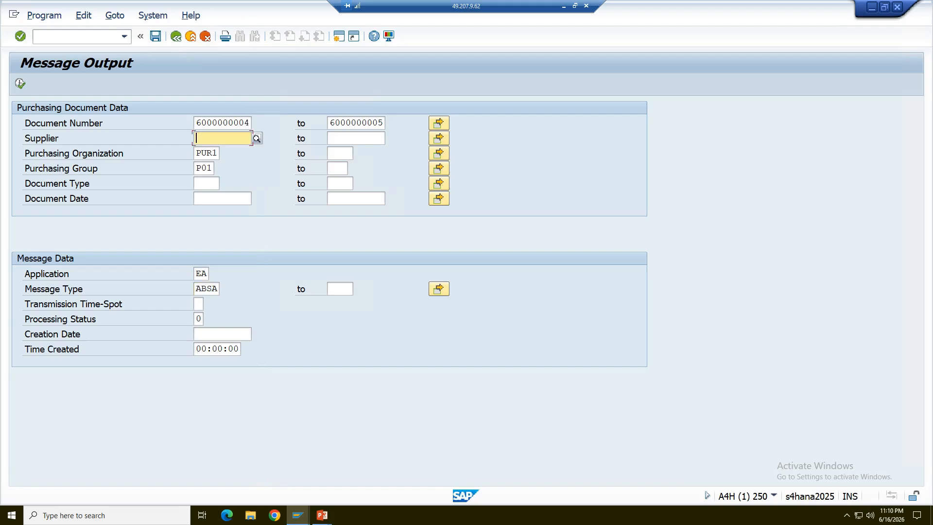
click(21, 83)
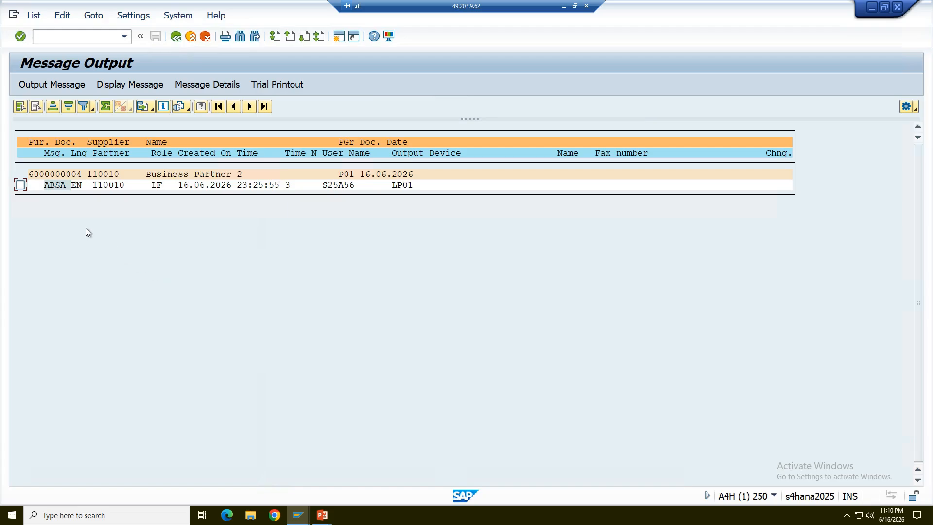
Return to the message selection and set the document number range from the RFQ ending in 3 to the RFQ ending in 4.
click(175, 36)
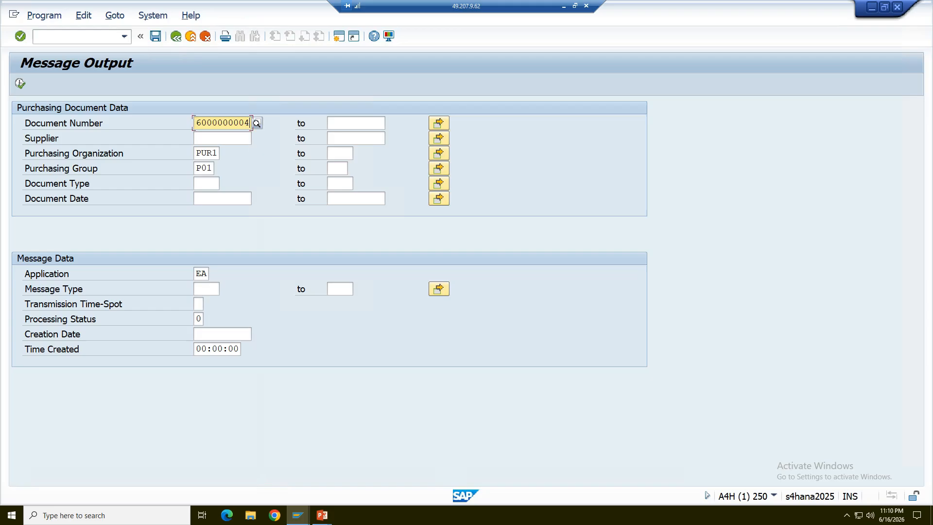
key(BackSpace)
text(3)
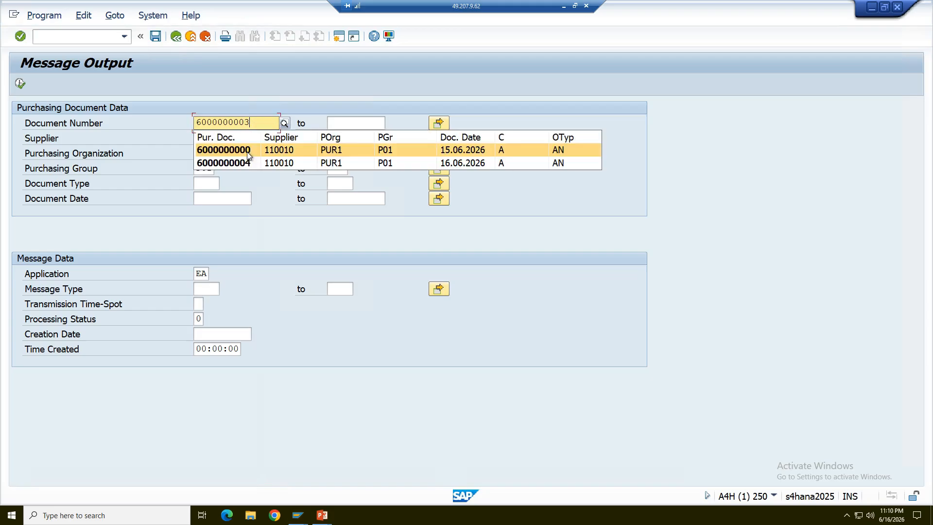
key(Return)
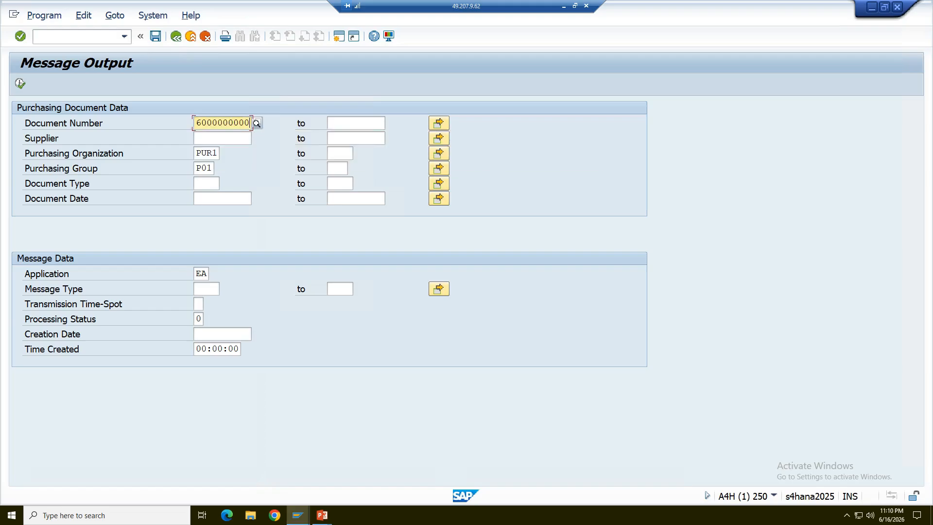
key(BackSpace)
text(3)
key(ctrl+a)
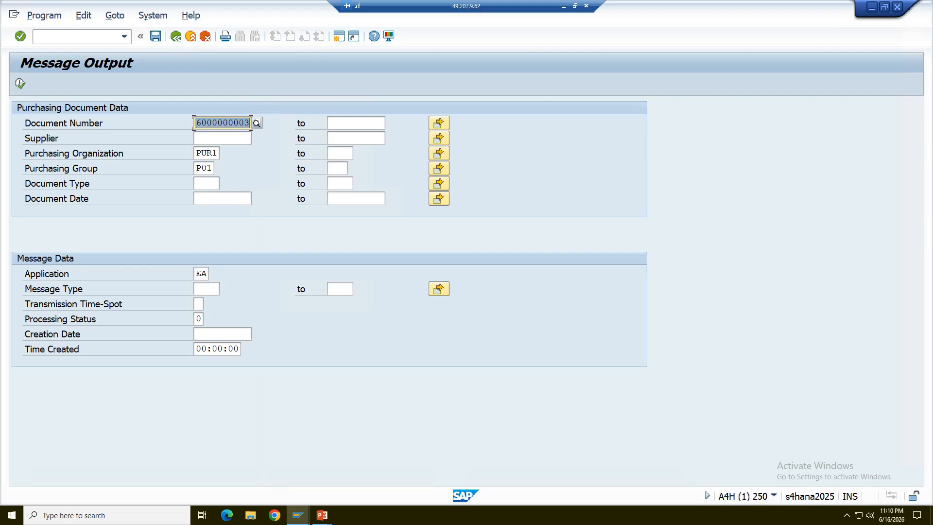
click(355, 122)
click(360, 138)
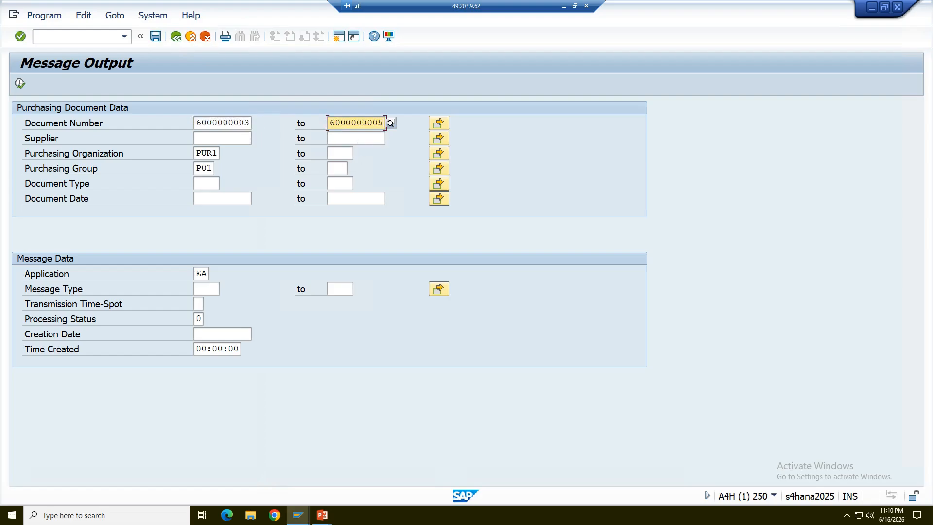
key(BackSpace)
text(4)
Set the message type to ABSA and execute the message output for the selected RFQs.
click(205, 288)
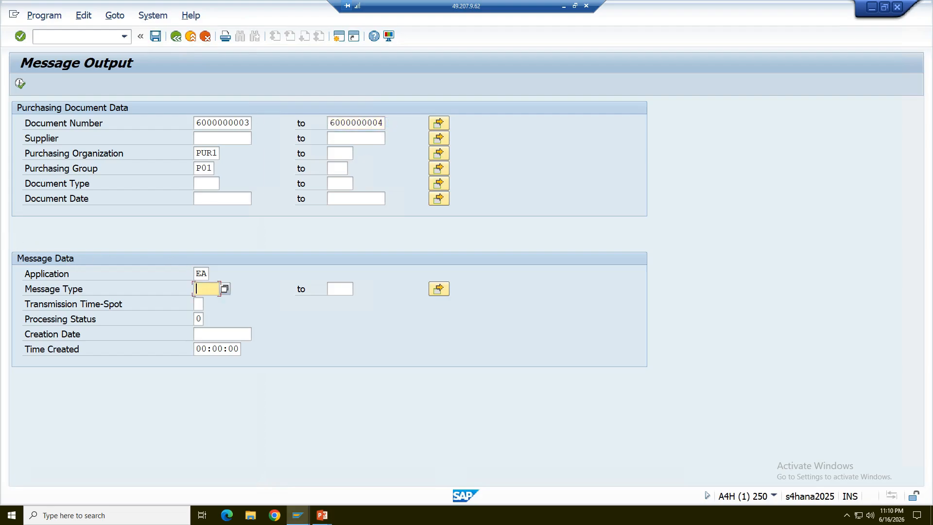
click(205, 303)
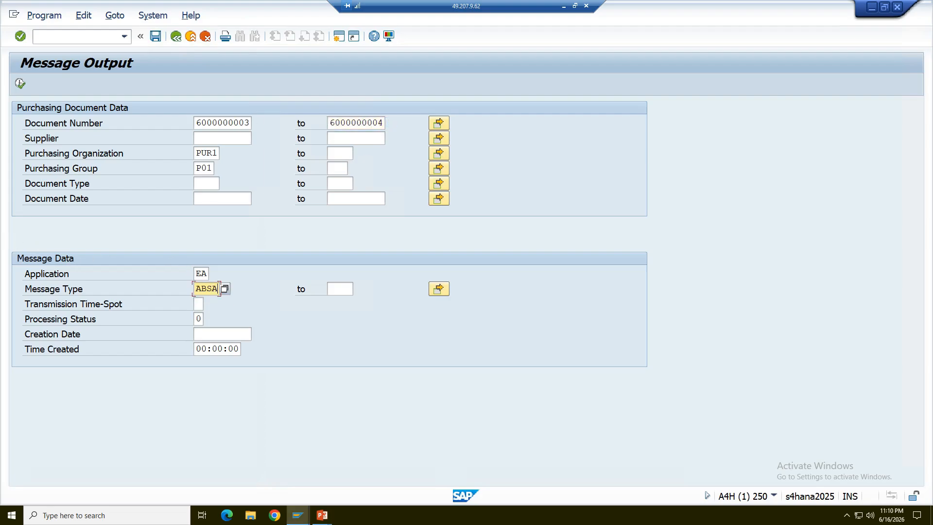
click(20, 83)
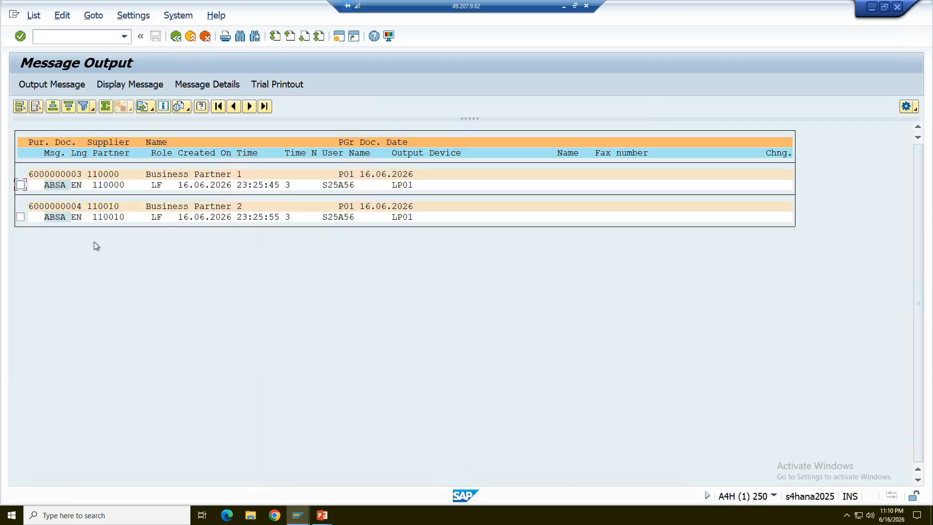
Preview supplier 110000's rejection letter, output the ABSA messages for suppliers 110000 and 110010, and return to the selection.
click(20, 184)
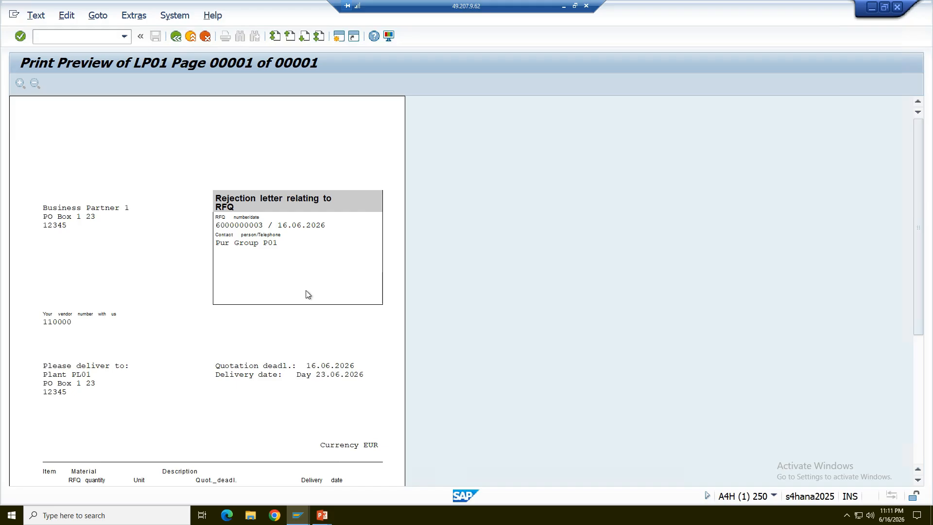
click(176, 37)
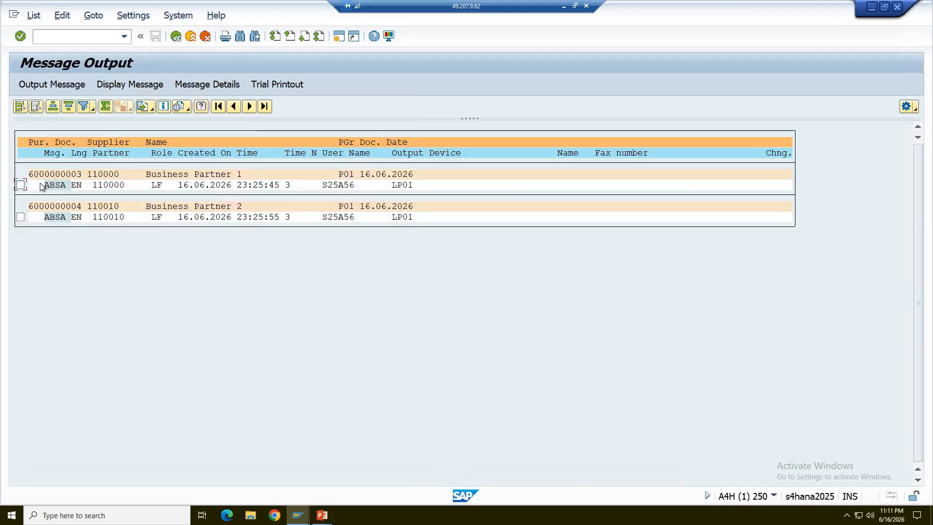
click(21, 184)
click(21, 216)
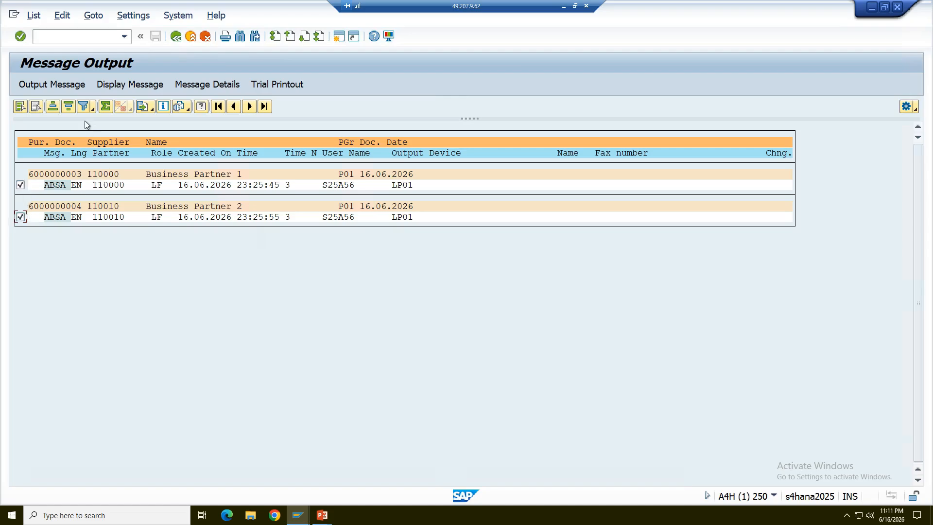
click(67, 87)
click(176, 36)
Switch to the PowerPoint slide show and review the Print Rejection letters instructions through to the closing slide.
mouse_move(322, 515)
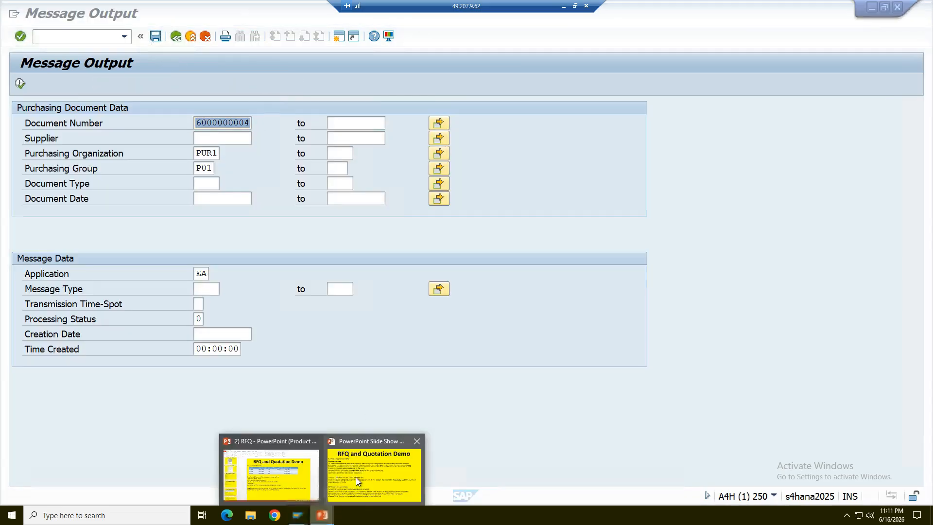
click(357, 475)
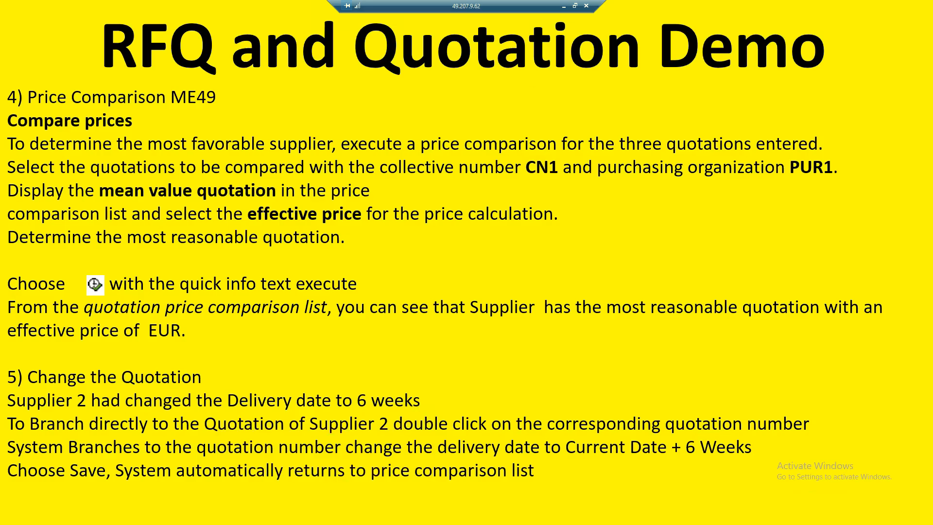
key(Right)
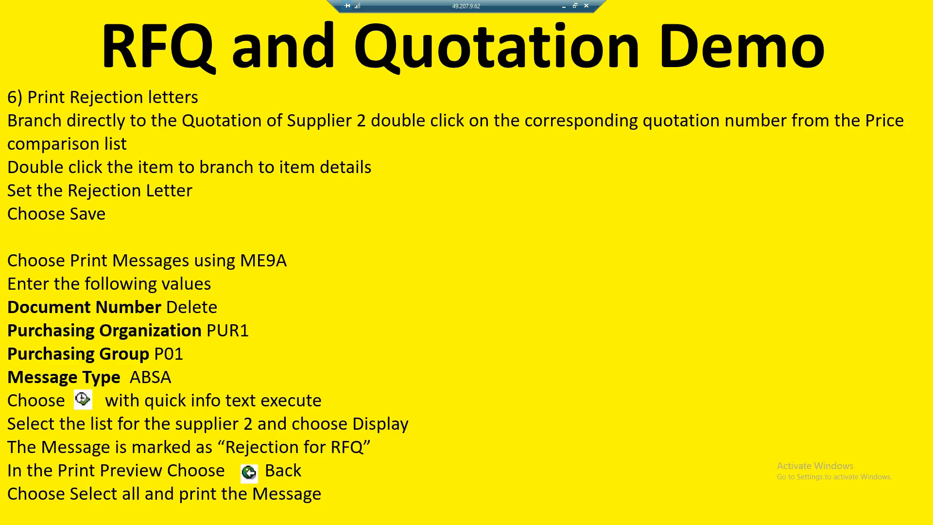
key(Right)
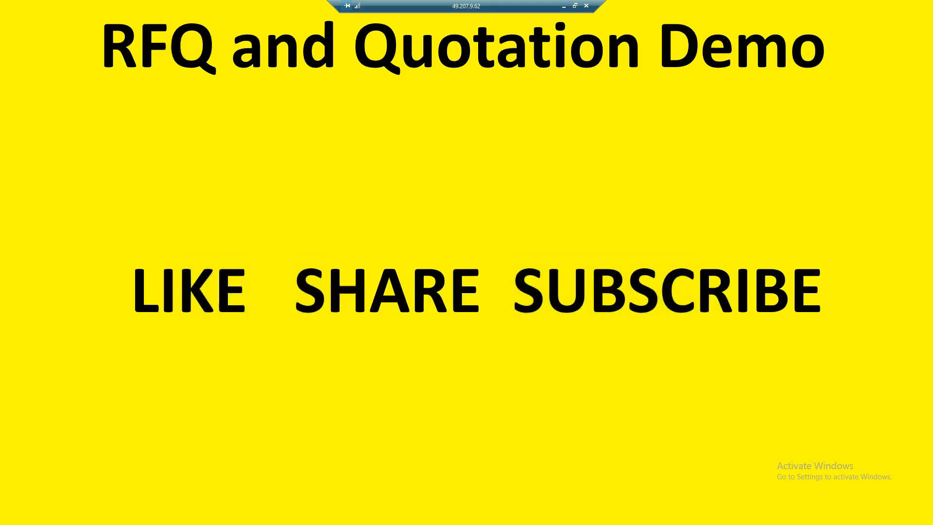